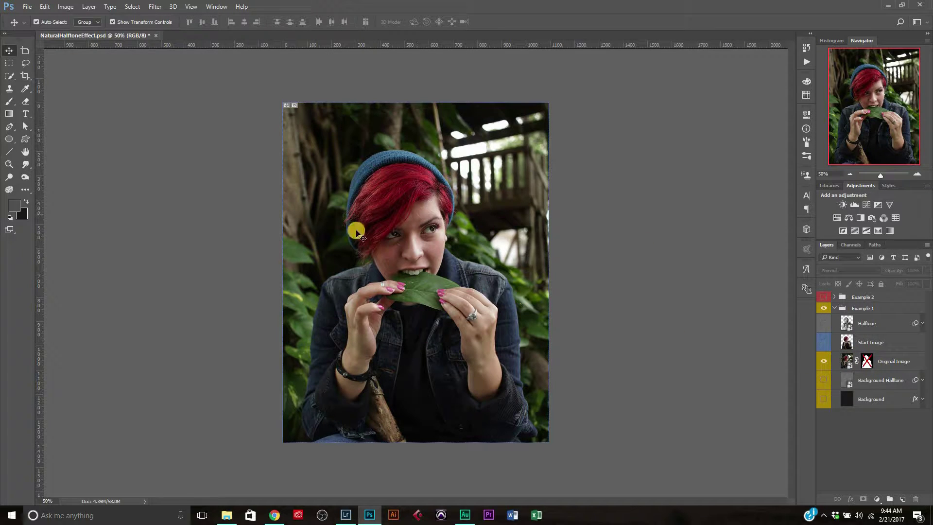
Re-enable the Original Image layer mask so the woman appears cut out on transparency
right_click(867, 362)
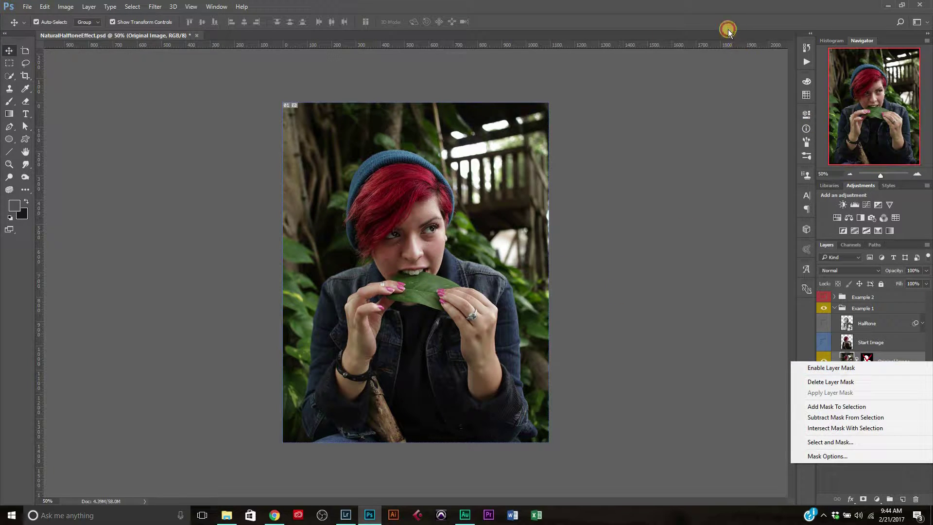
key(Escape)
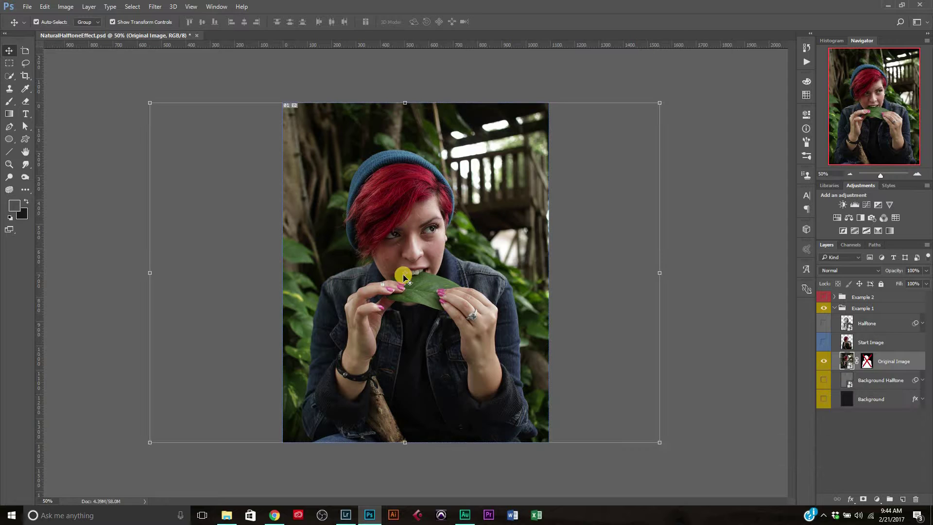
right_click(868, 364)
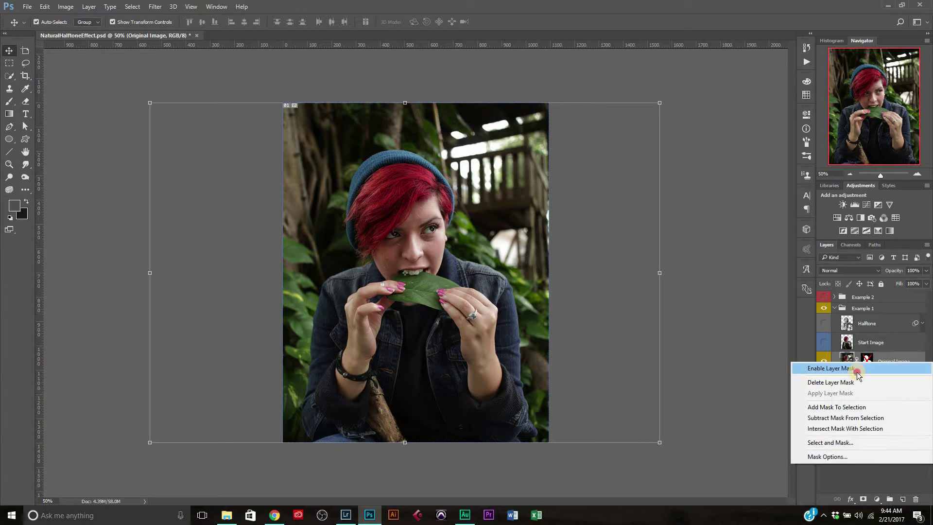
click(857, 374)
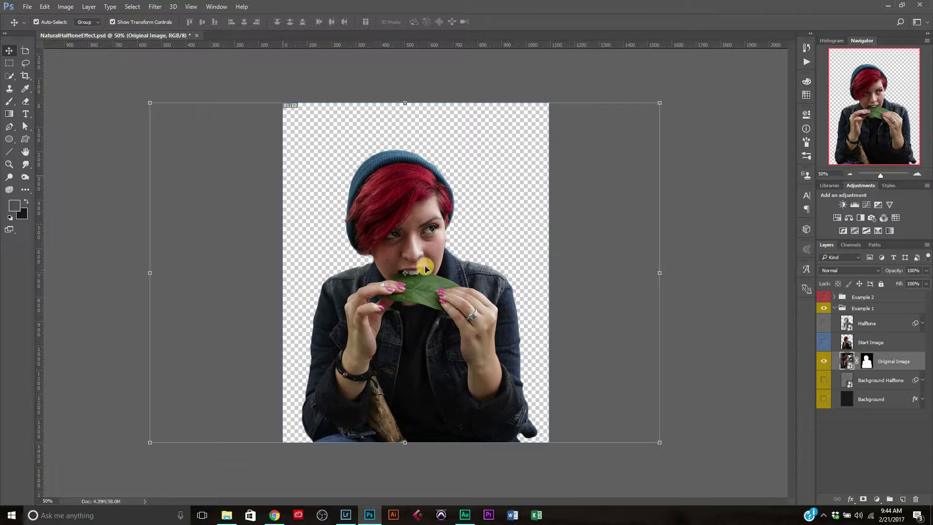
Reselect the Original Image layer and duplicate it
click(860, 433)
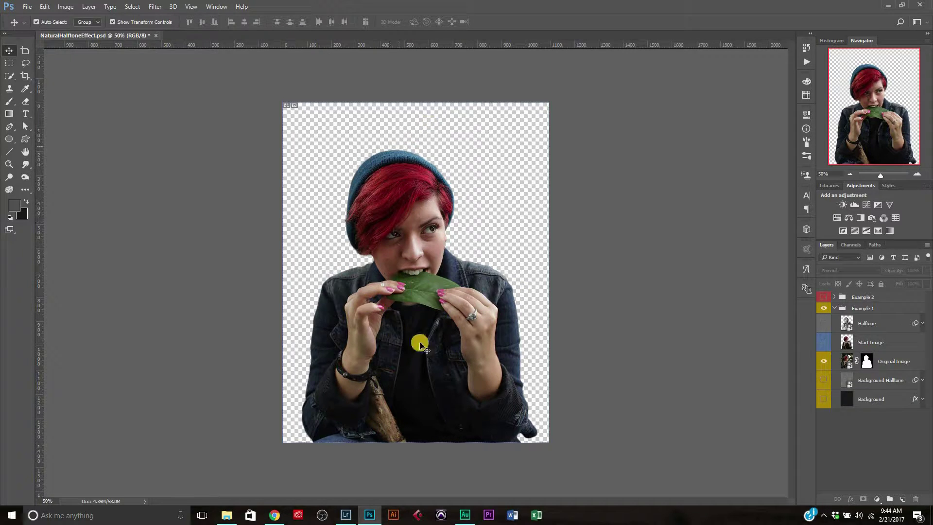
click(893, 362)
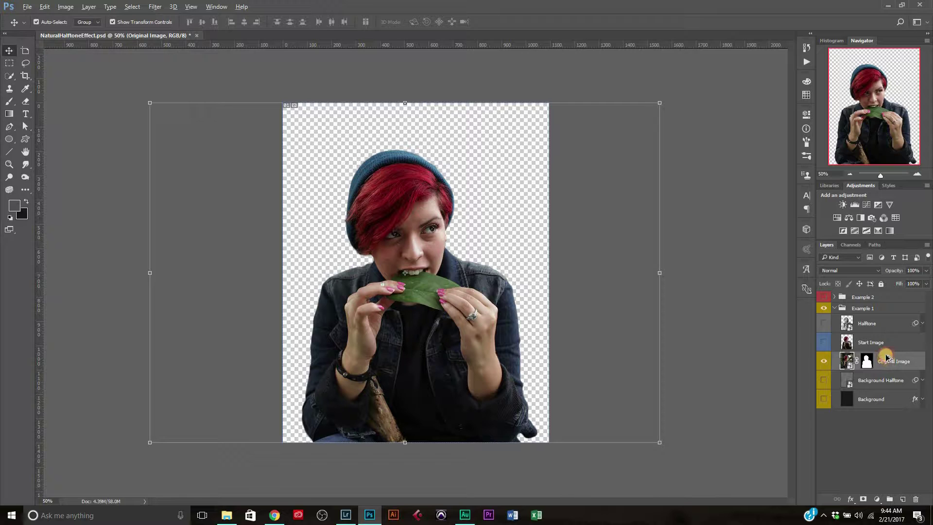
drag(886, 358, 884, 353)
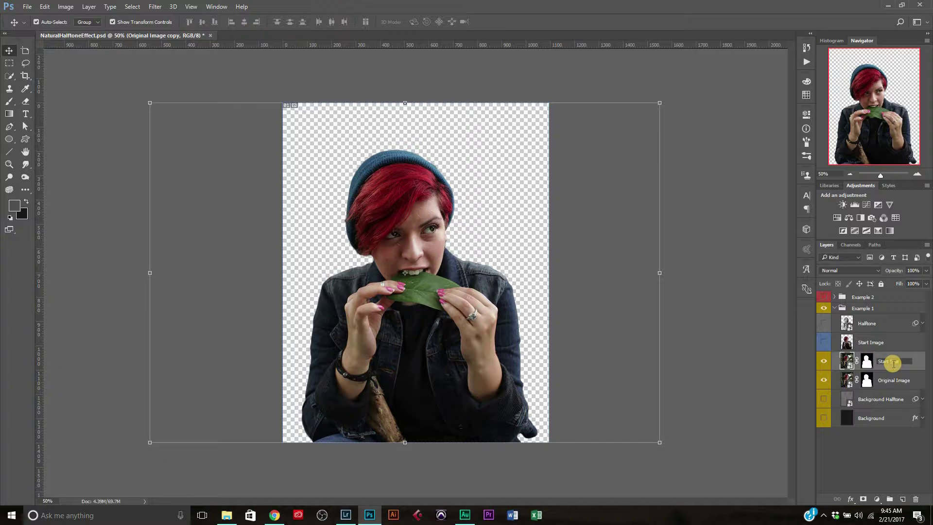
Name the duplicate 'Start Image' and convert it to a Smart Object
key(Return)
key(ctrl+plus)
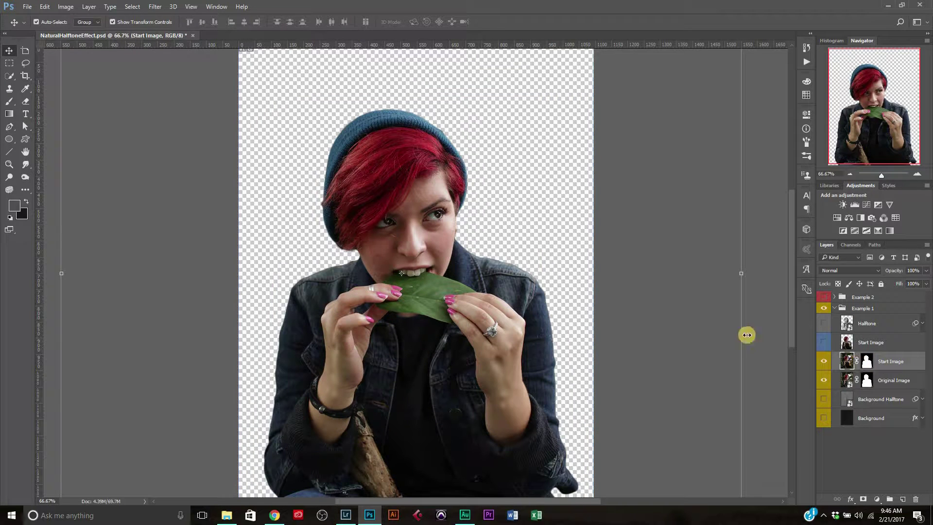
click(910, 365)
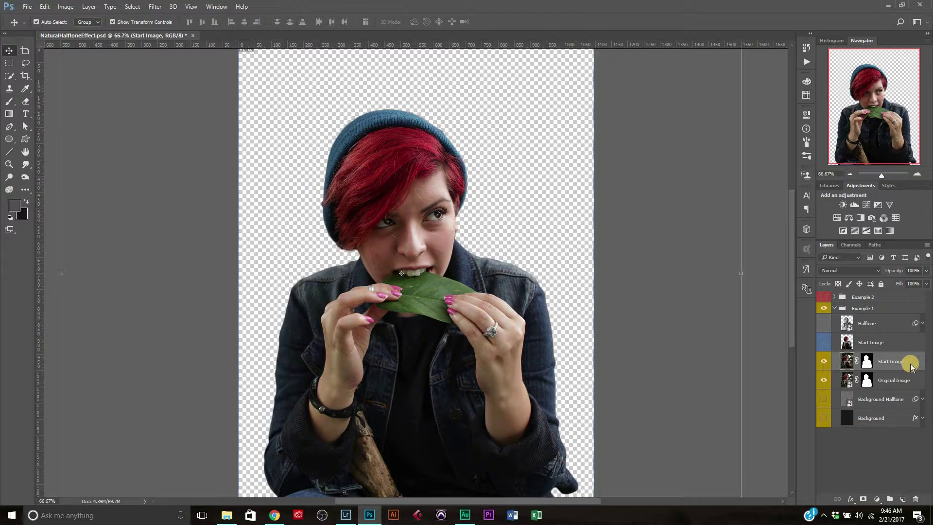
right_click(910, 365)
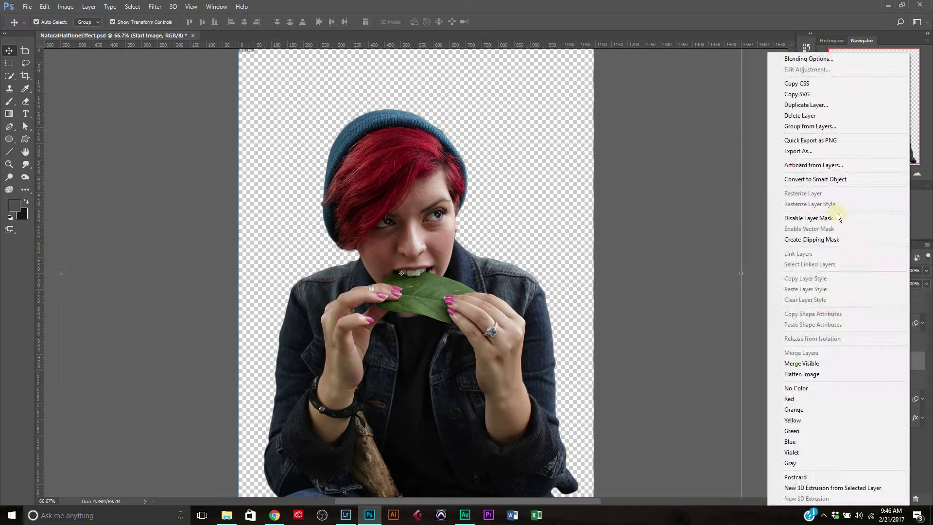
click(829, 180)
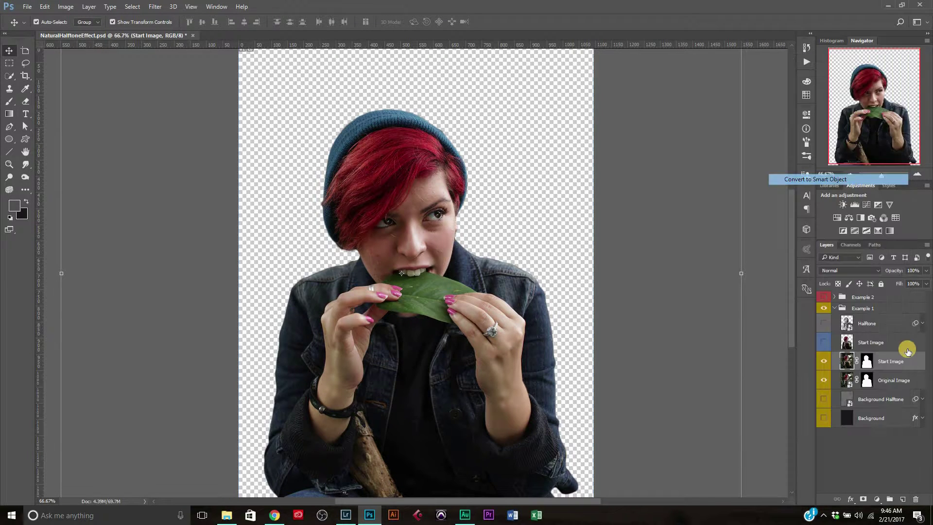
Rasterize Start Image back into a plain pixel layer
right_click(904, 364)
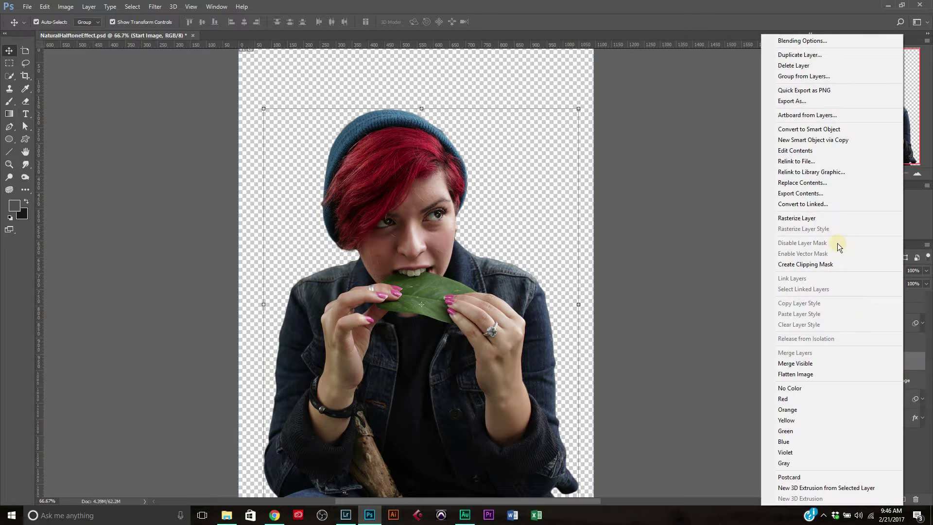
click(826, 217)
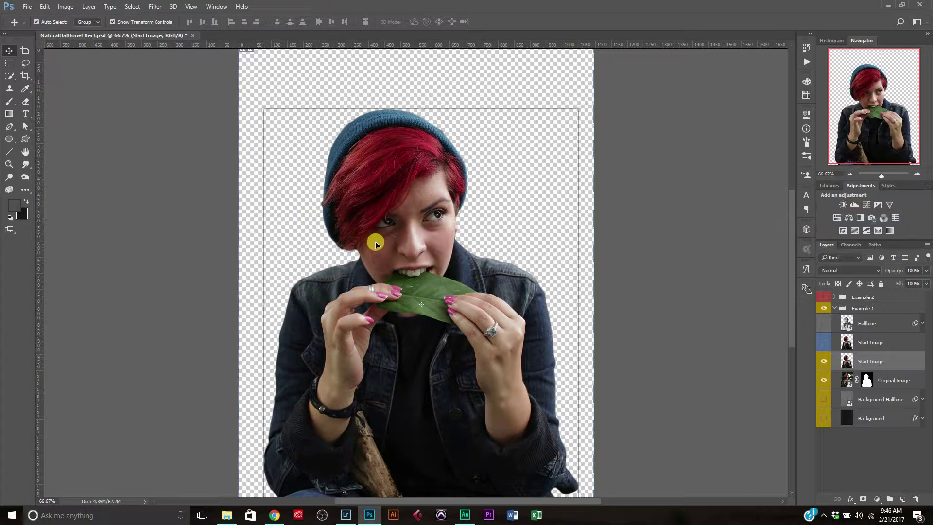
click(26, 165)
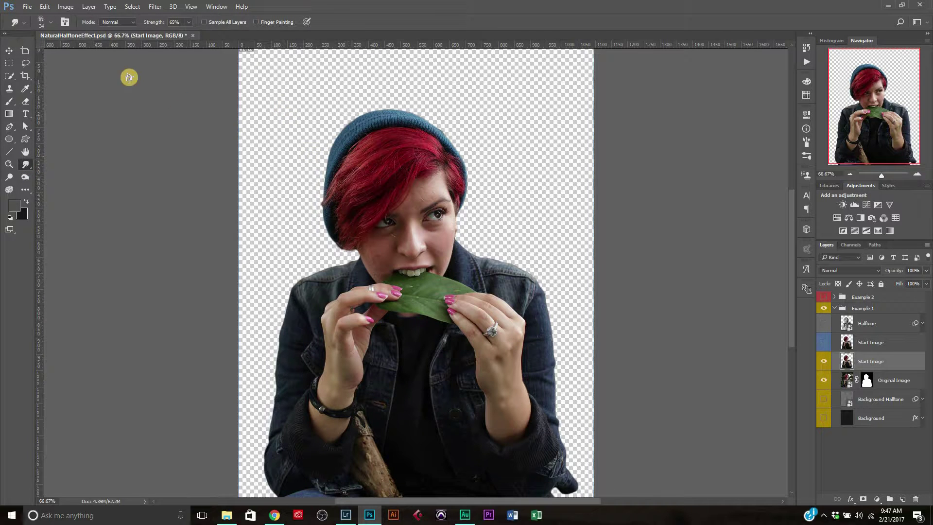
Give the smudge brush preset 39 at 42 px and view the image at 100%
right_click(312, 160)
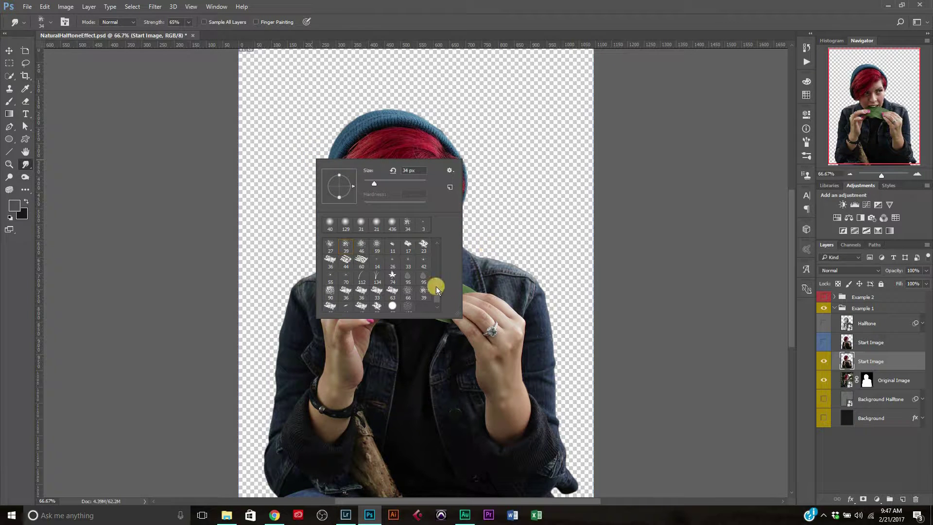
scroll(437, 267, up, 5)
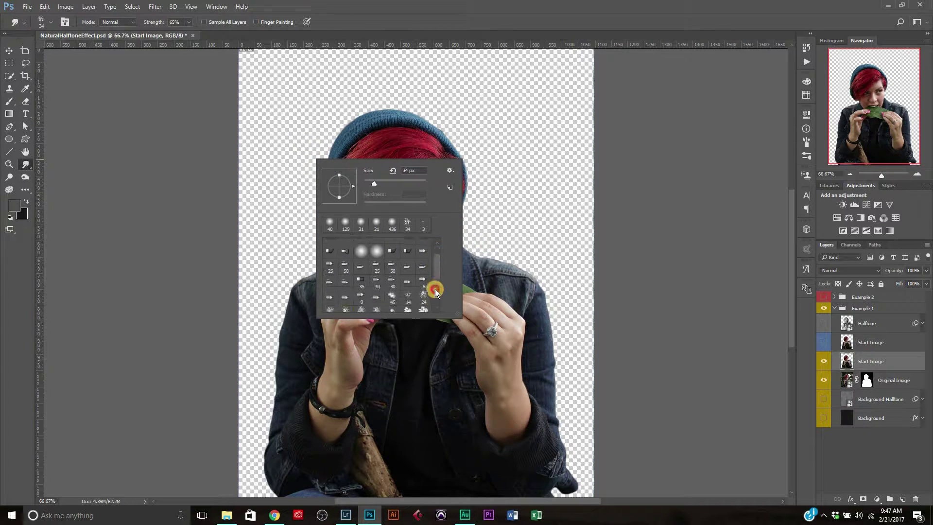
scroll(435, 290, down, 4)
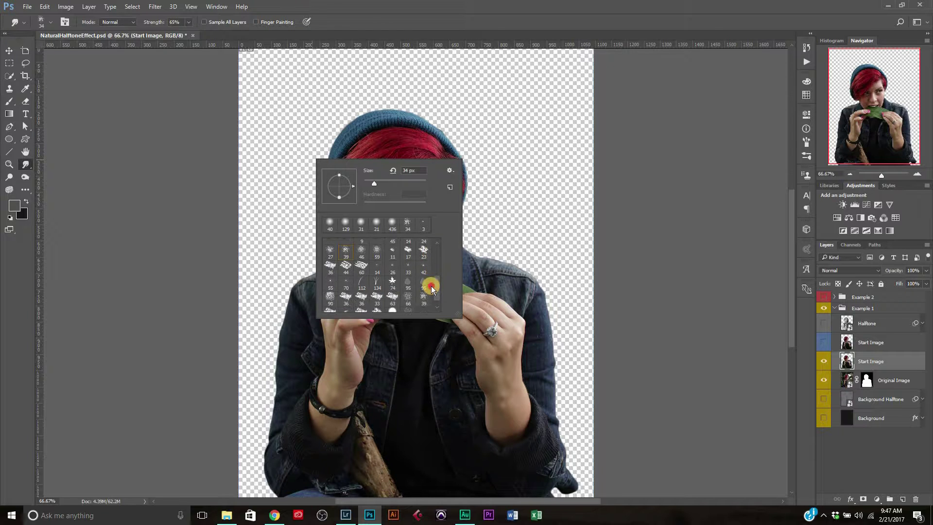
scroll(432, 289, down, 1)
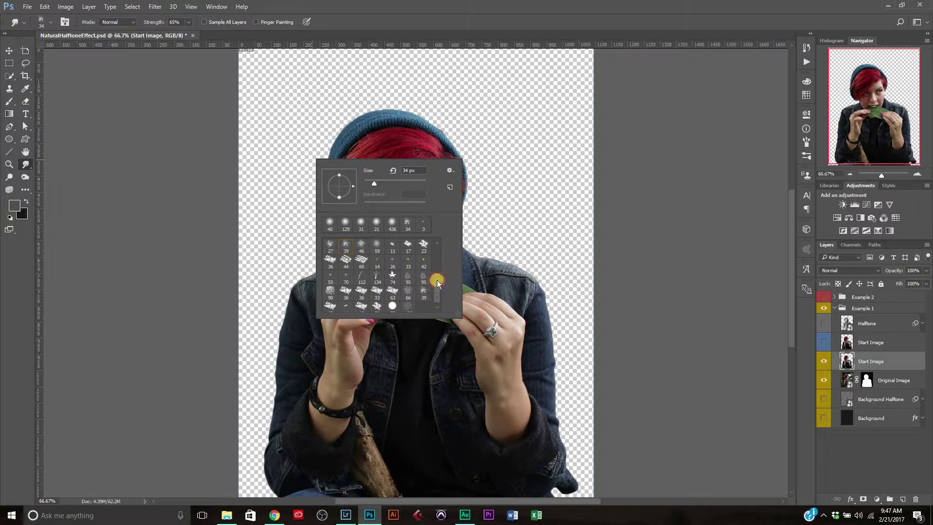
scroll(436, 279, up, 1)
click(347, 258)
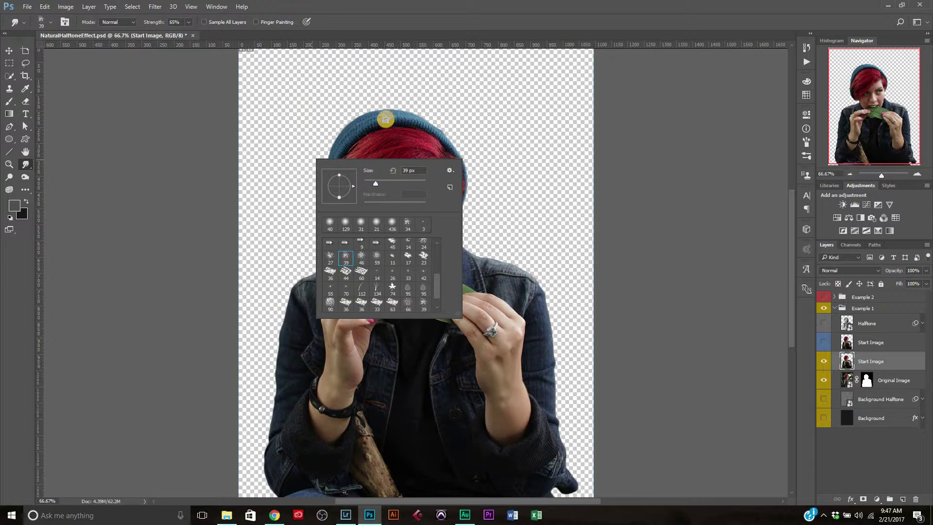
key(Escape)
right_click(442, 191)
drag(447, 191, 454, 193)
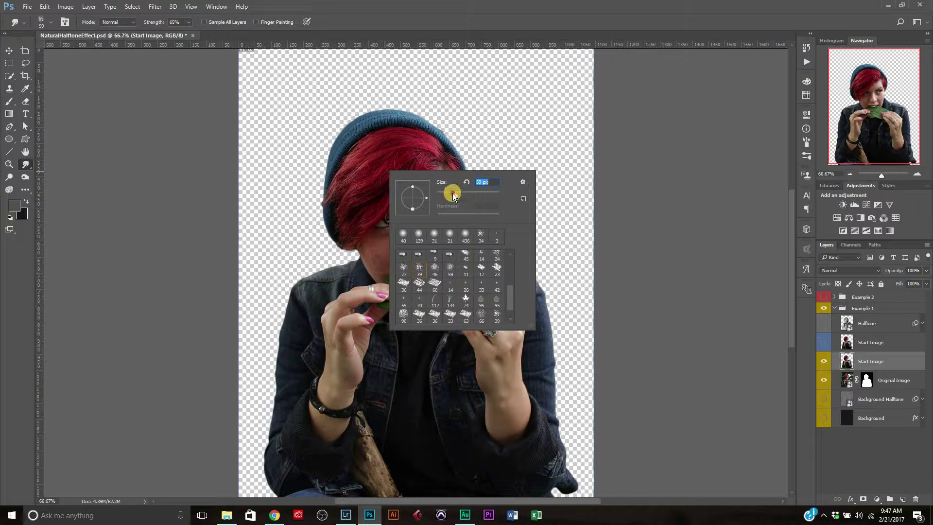
drag(449, 193, 449, 194)
click(392, 21)
key(ctrl+plus)
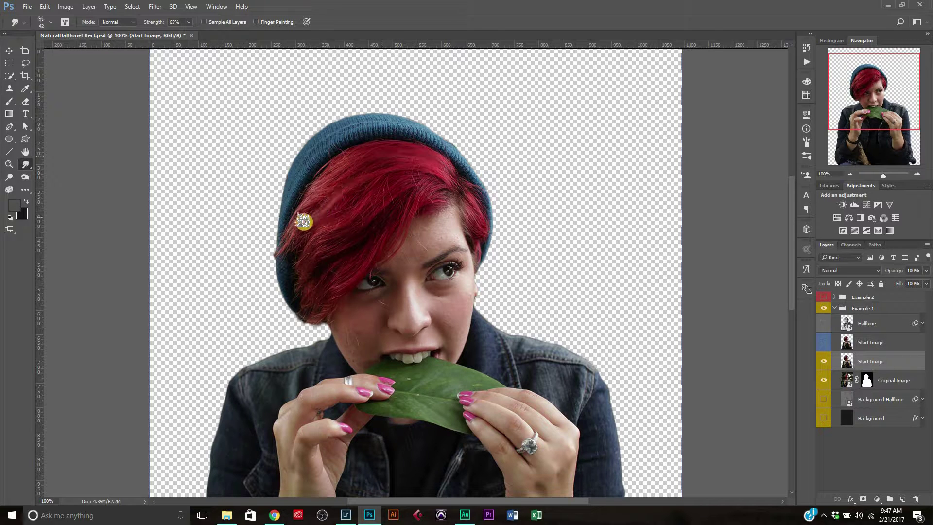
Smudge hair strands outward past the left edge and along the hair beside the cheek
drag(303, 222, 267, 256)
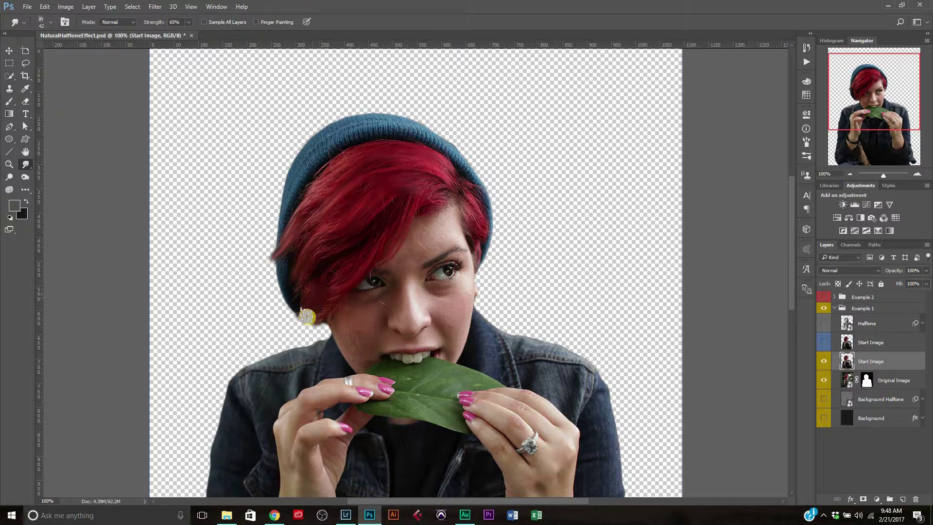
mouse_move(306, 316)
mouse_down()
mouse_move(326, 293)
mouse_move(312, 266)
mouse_move(291, 291)
mouse_move(468, 221)
mouse_move(347, 194)
mouse_move(306, 236)
mouse_move(373, 183)
mouse_up()
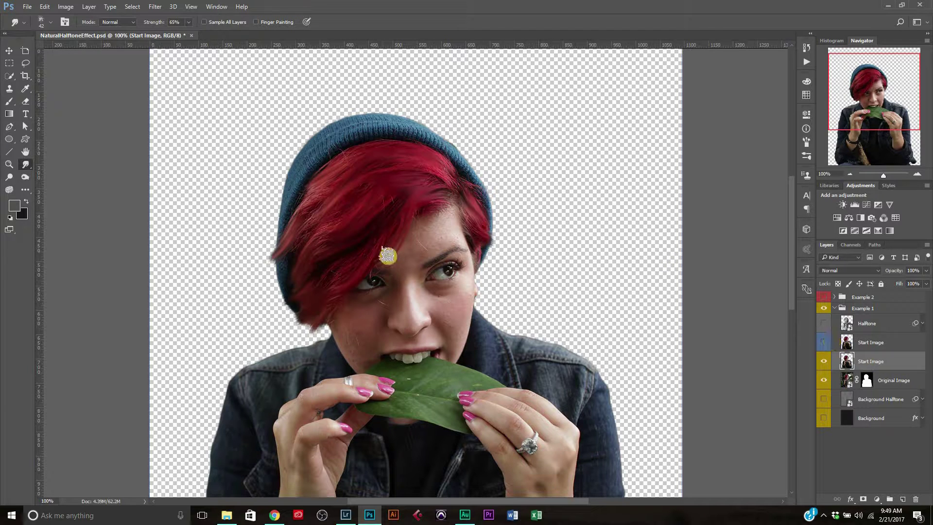
Convert Start Image to a Smart Object and select Crosshatch in the Filter Gallery
right_click(896, 360)
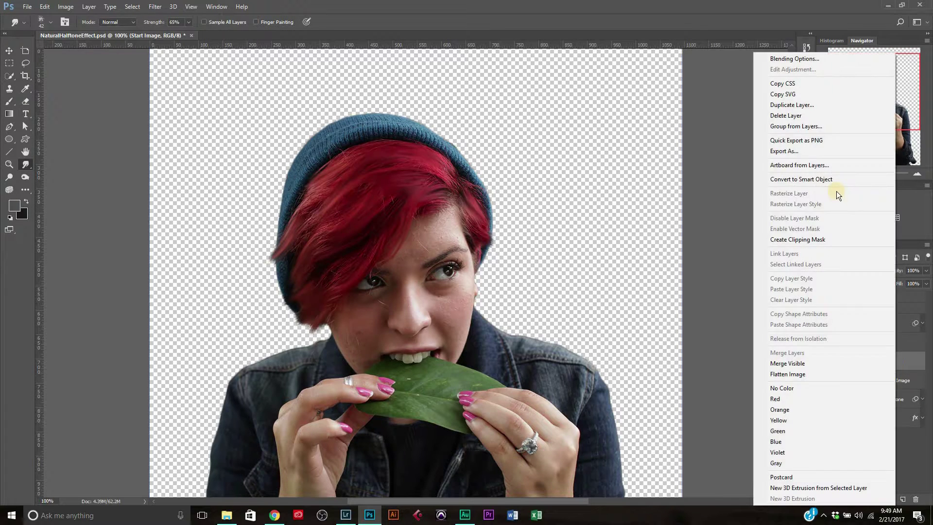
click(832, 179)
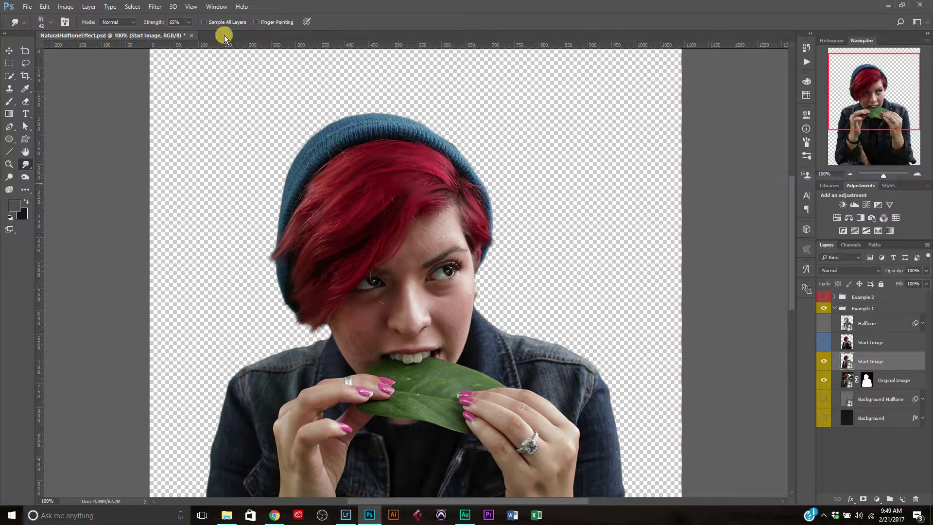
click(155, 7)
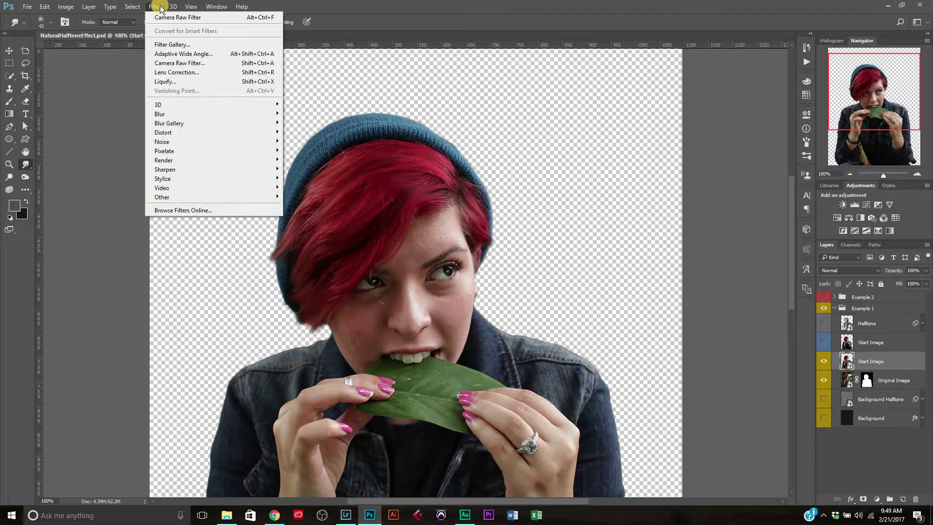
click(203, 44)
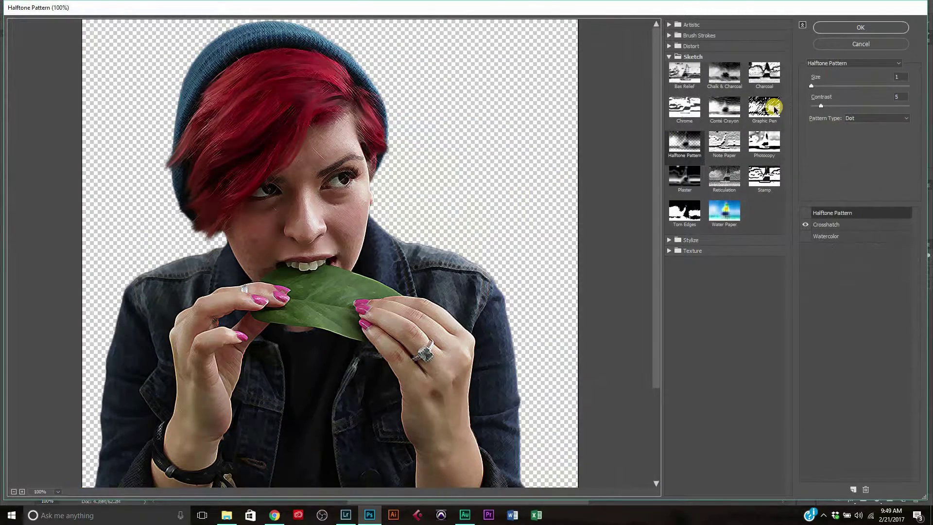
click(831, 225)
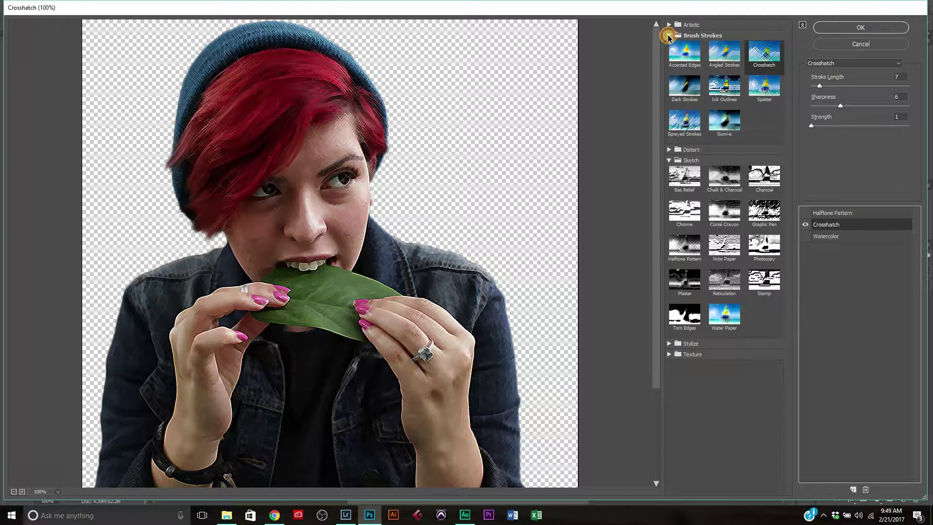
click(668, 36)
click(703, 35)
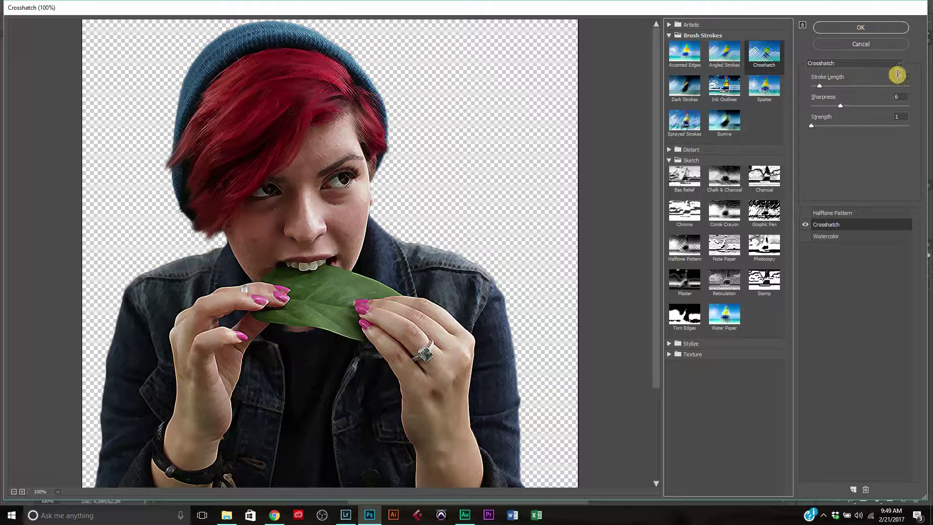
Inspect the Crosshatch texture at 200% and apply it with Stroke Length 7, Sharpness 4
scroll(897, 74, down, 2)
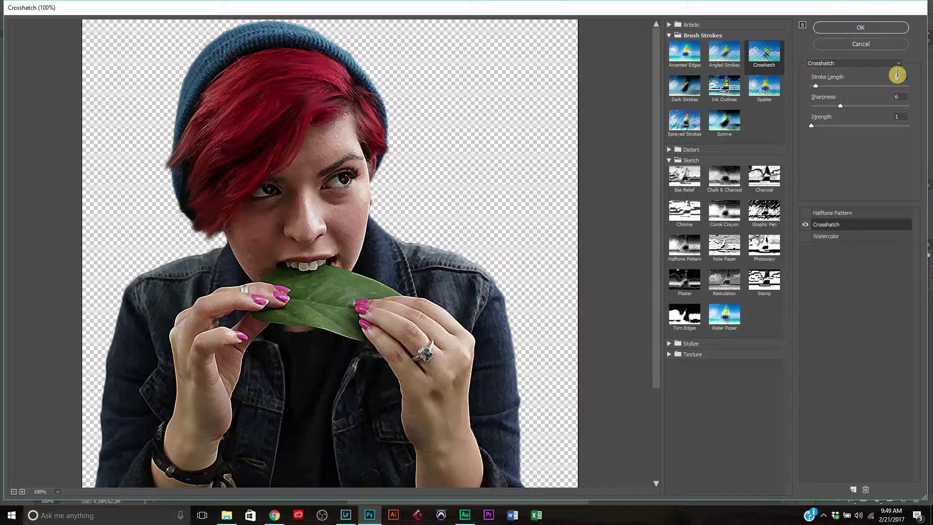
scroll(897, 74, down, 1)
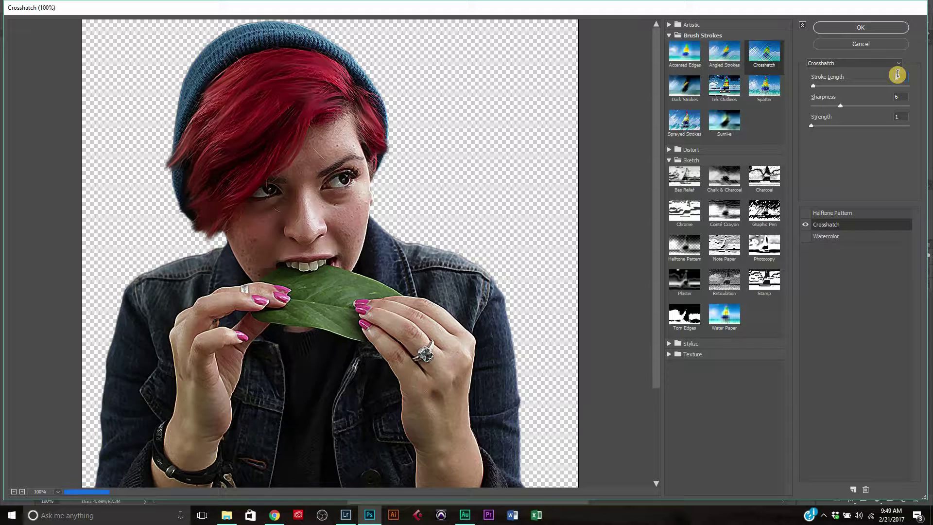
scroll(897, 74, up, 3)
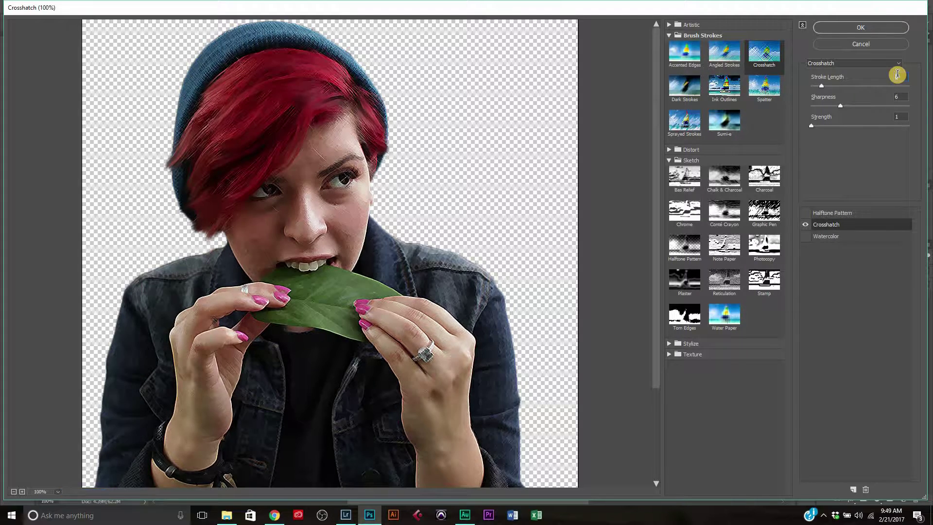
key(ctrl+plus)
drag(495, 202, 346, 235)
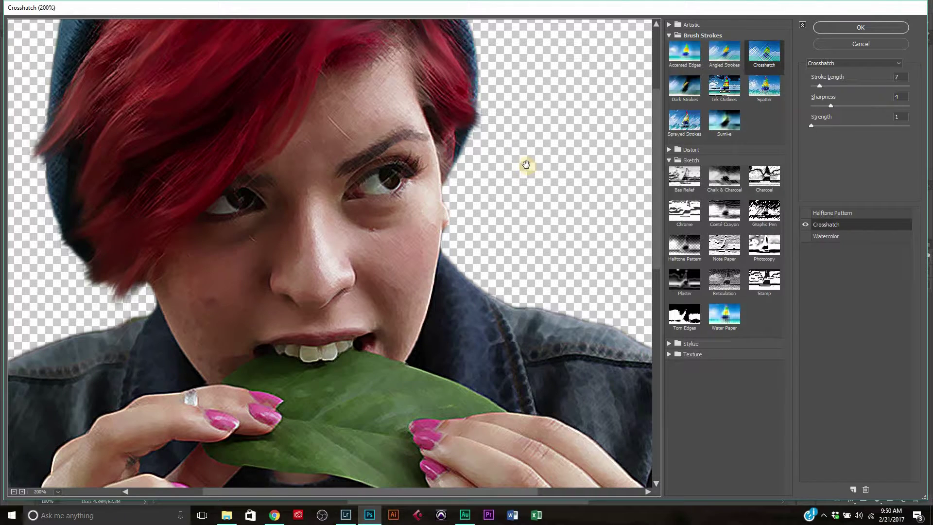
drag(440, 280, 398, 53)
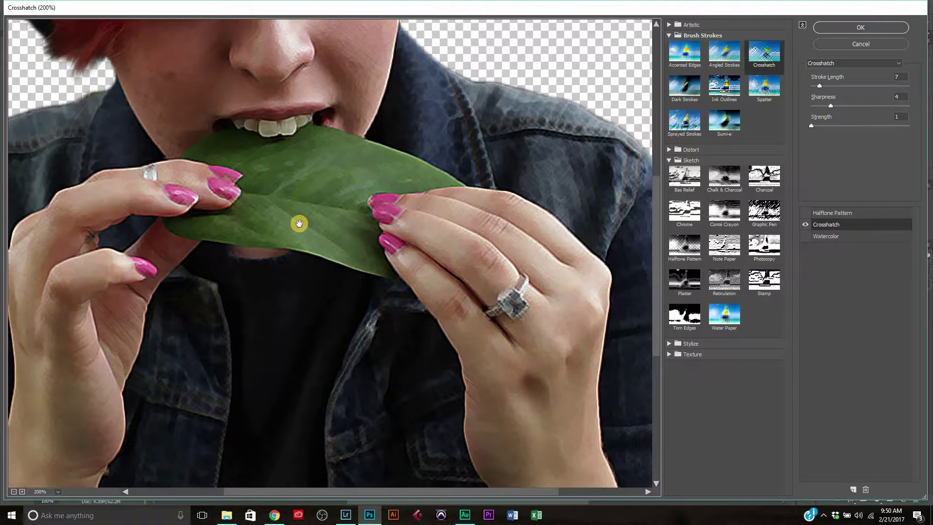
drag(299, 224, 542, 173)
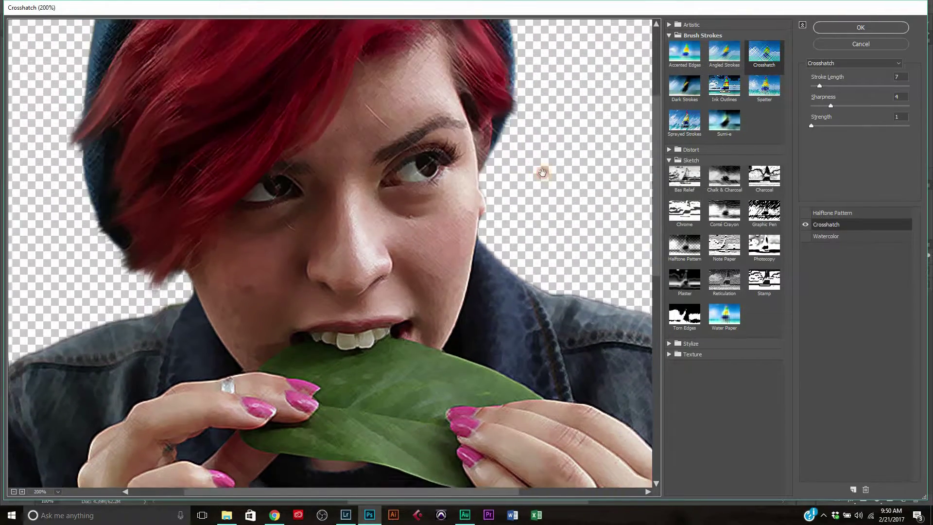
click(862, 24)
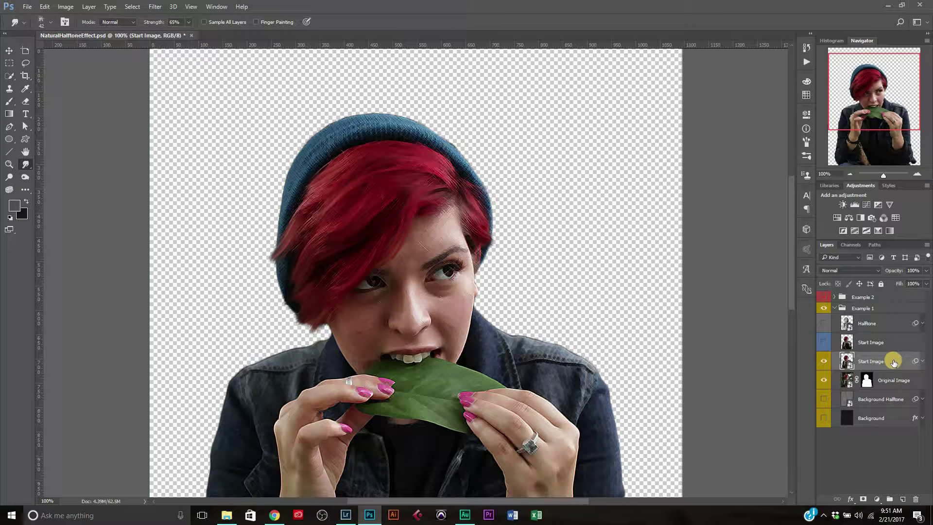
click(921, 361)
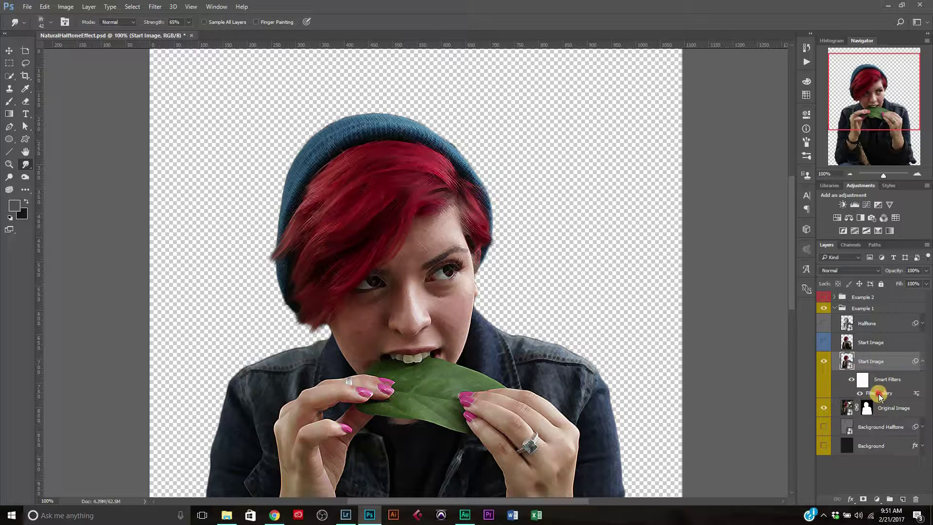
double_click(879, 395)
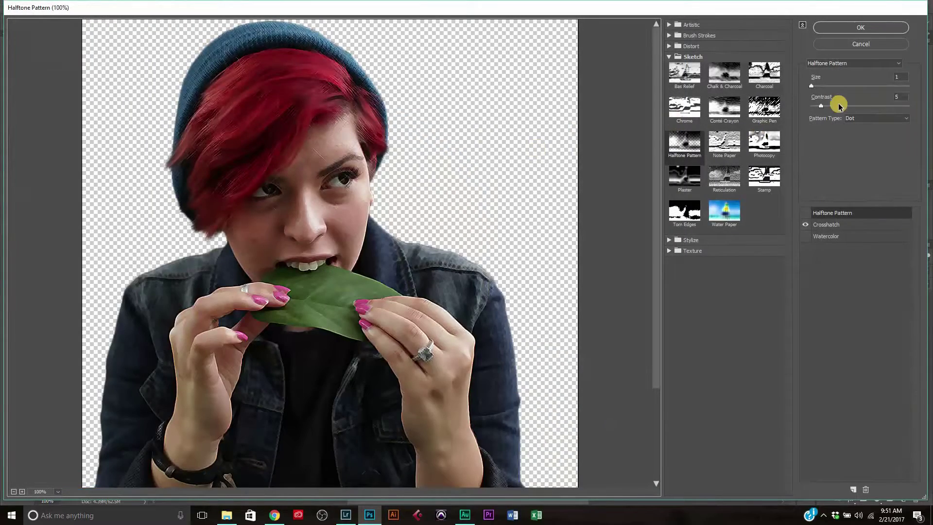
click(832, 226)
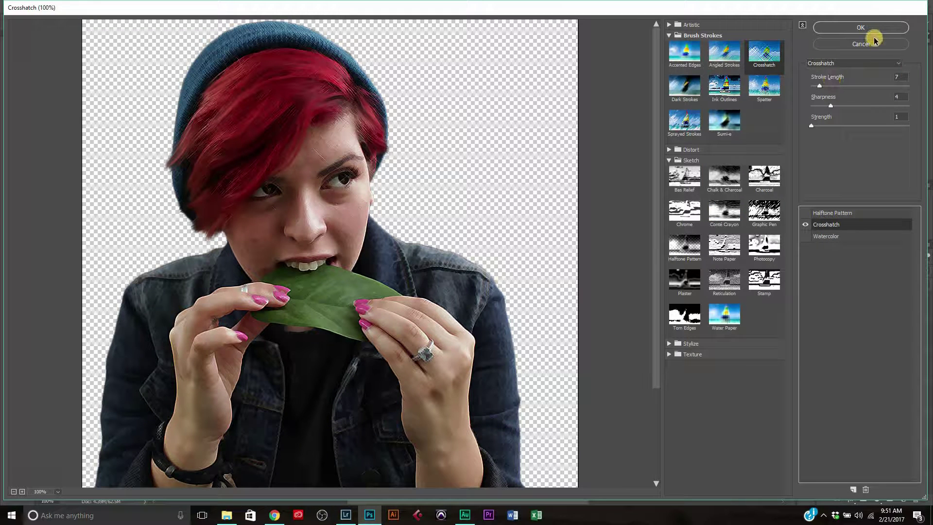
click(851, 45)
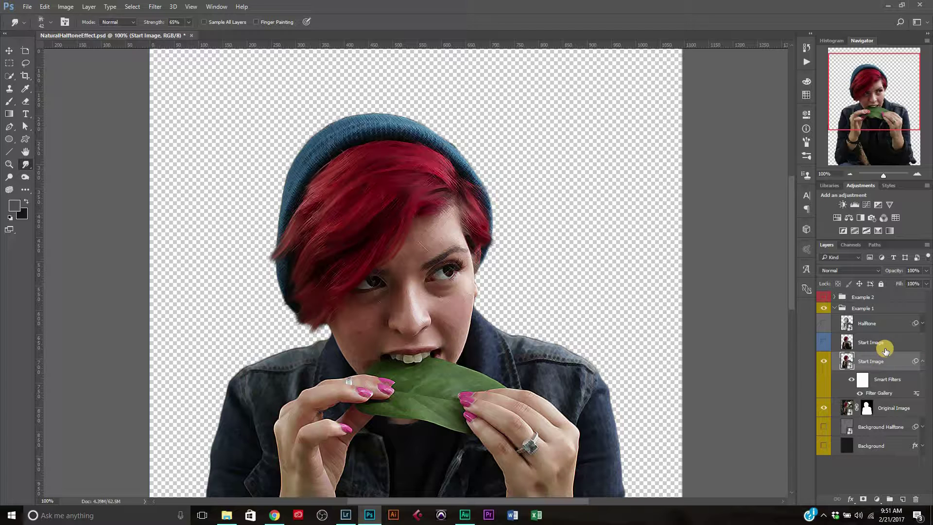
click(922, 361)
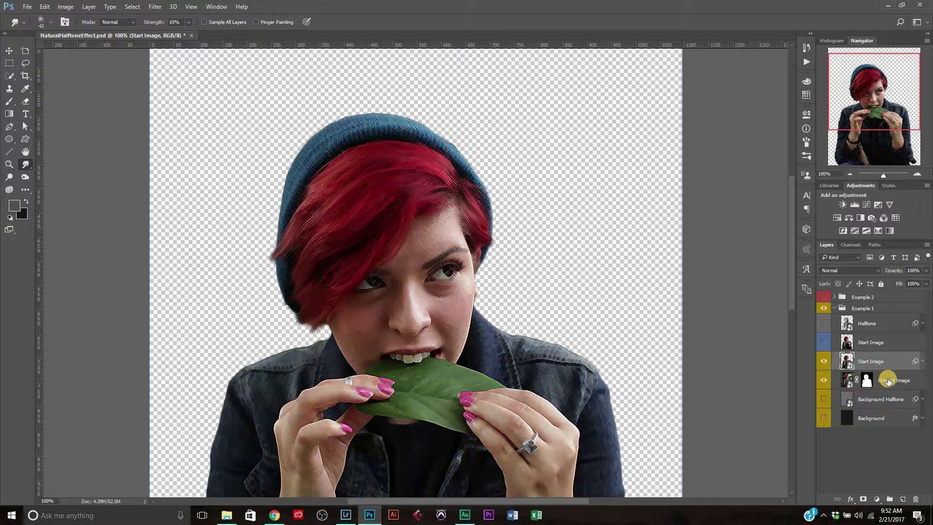
Duplicate Original Image above Start Image and convert the copy to a Smart Object
drag(887, 380, 885, 352)
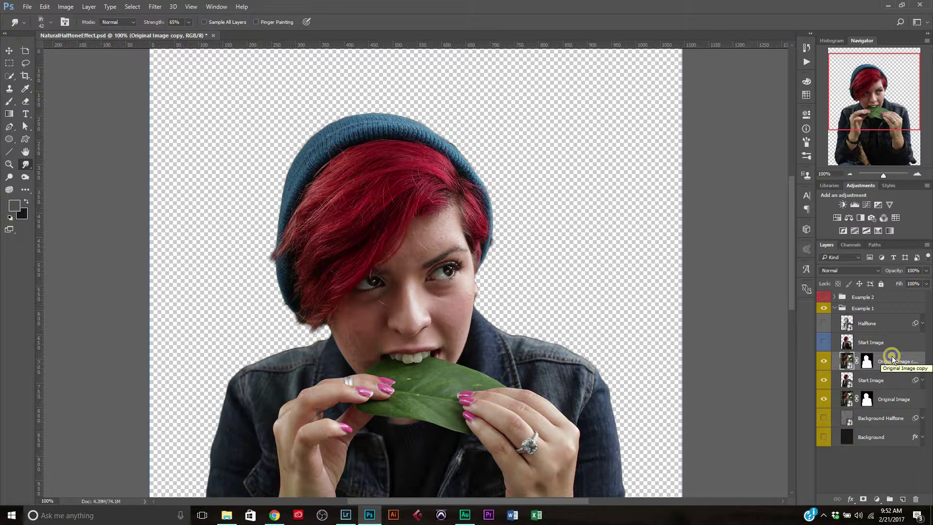
right_click(892, 360)
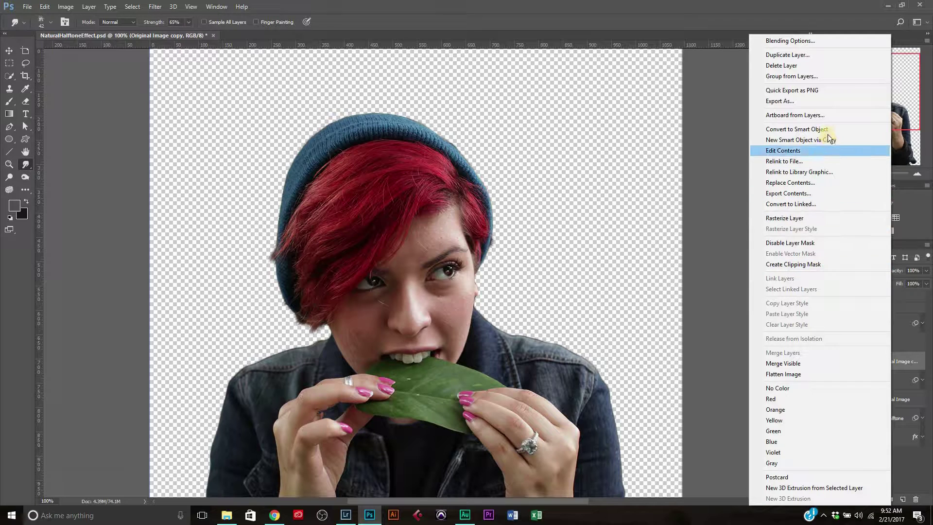
click(826, 128)
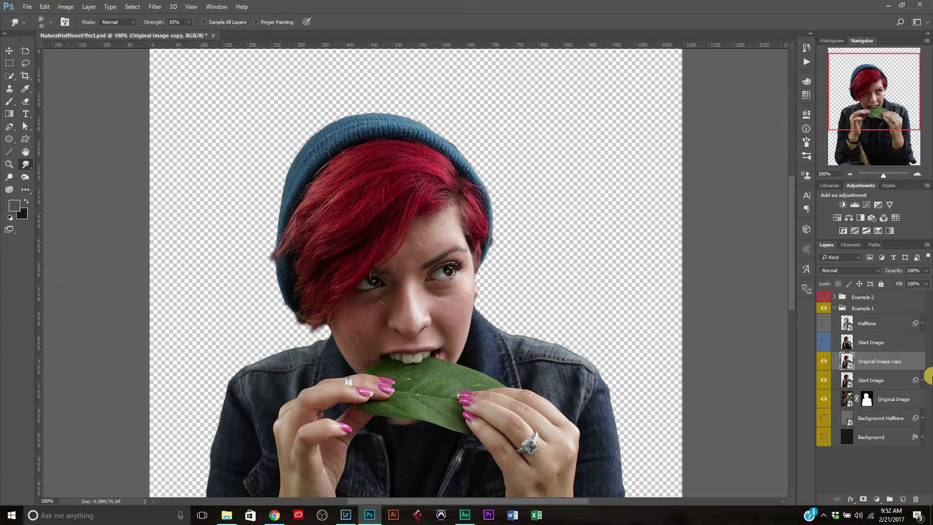
Apply a Halftone Pattern filter with Size 2, Contrast 1 and Dot pattern type
click(155, 6)
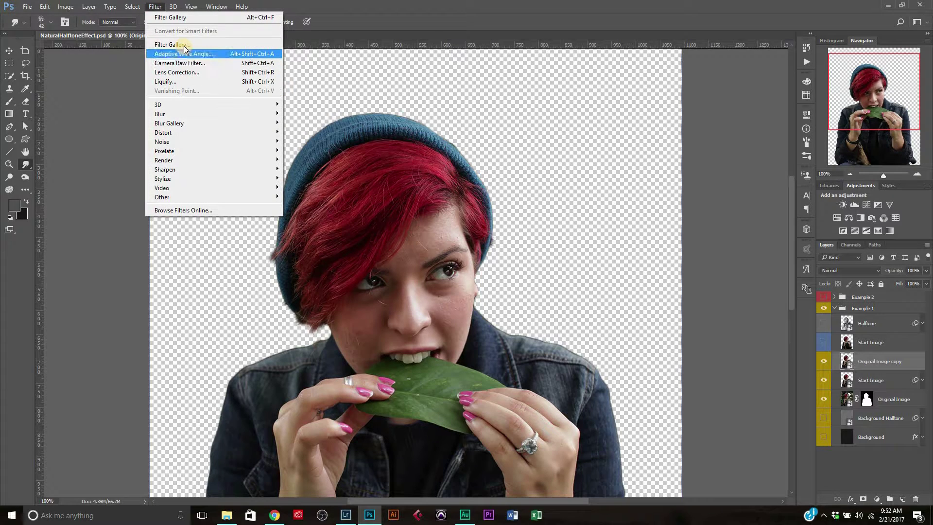
click(184, 47)
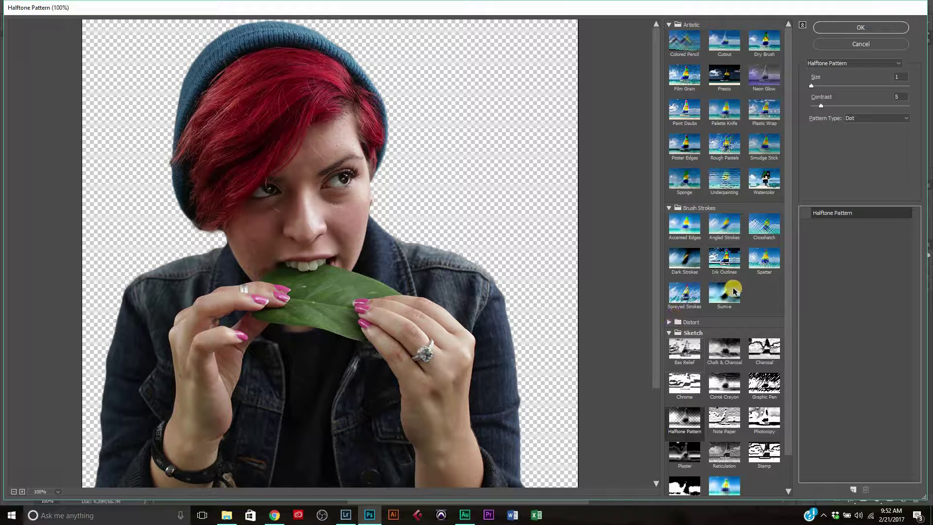
scroll(675, 321, down, 1)
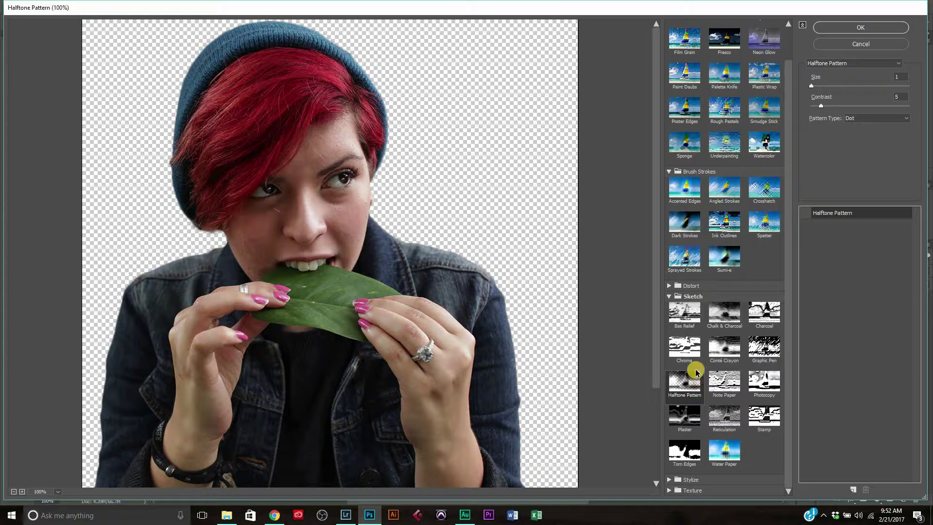
click(802, 213)
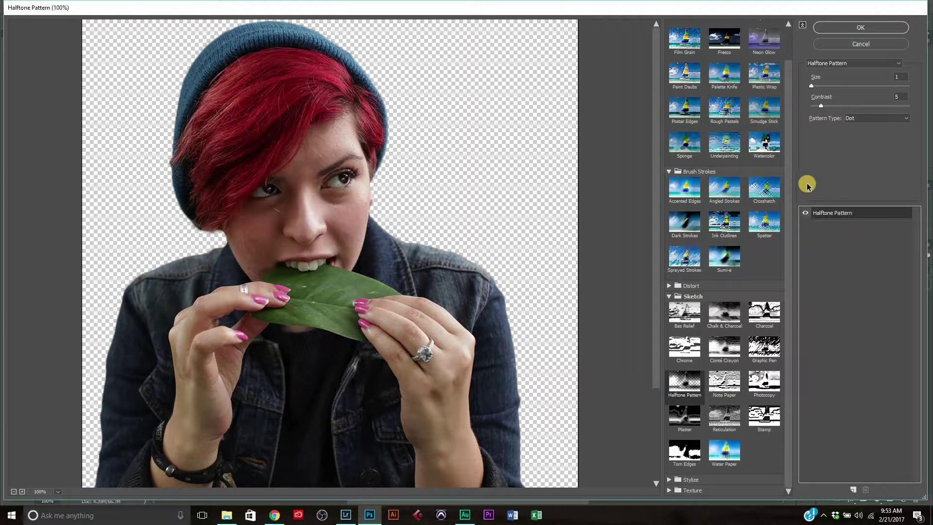
click(902, 76)
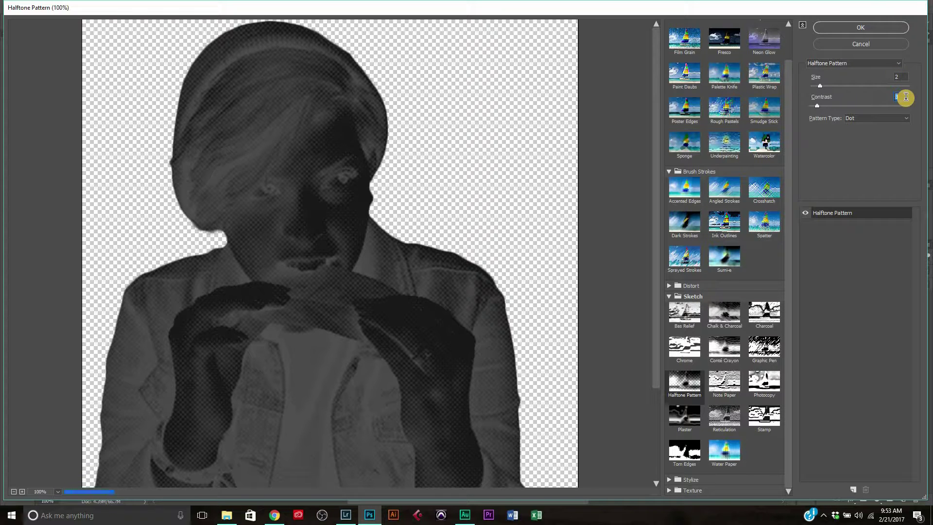
text(0)
key(Up)
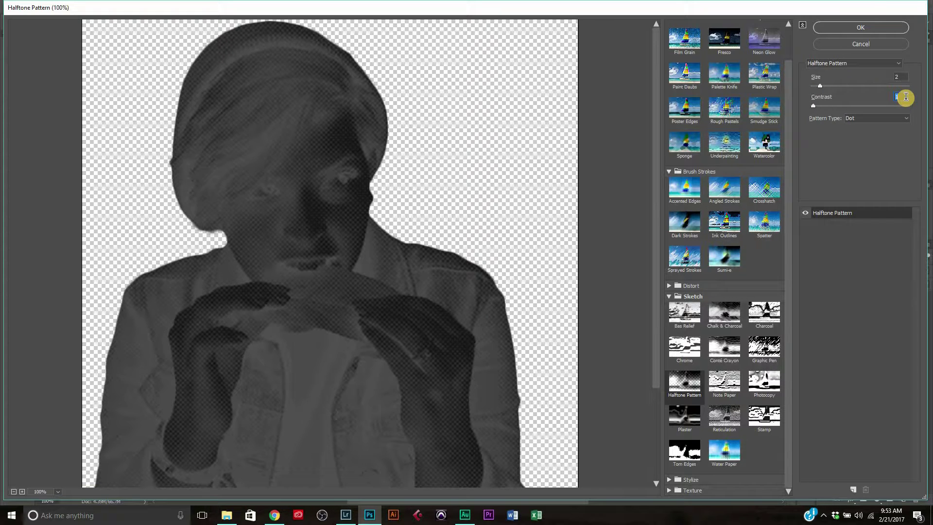
click(870, 118)
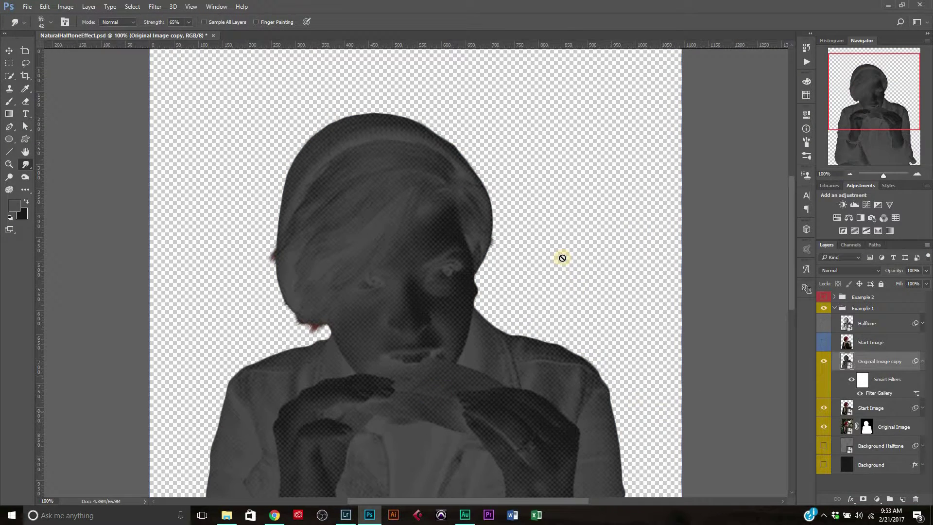
Rename the Original Image copy layer to 'Halftone' and set its blend mode to Subtract
key(ctrl+minus)
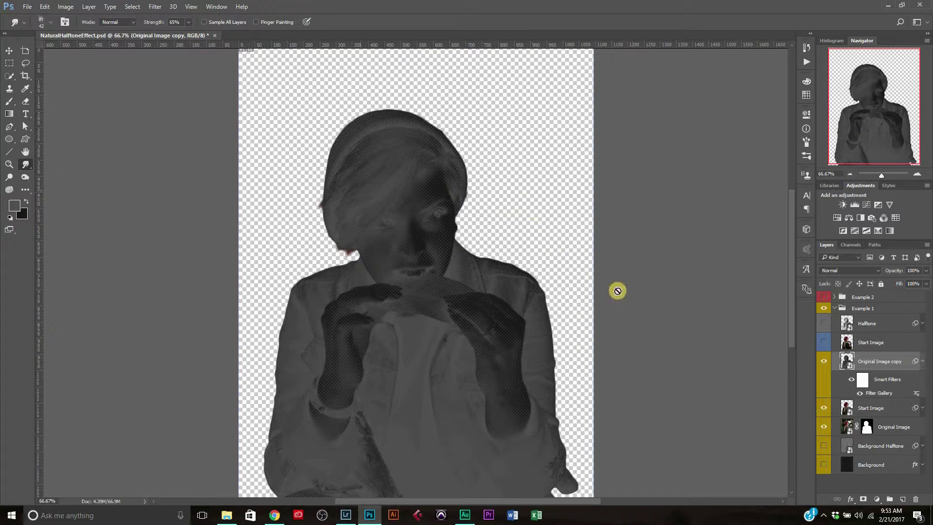
click(921, 361)
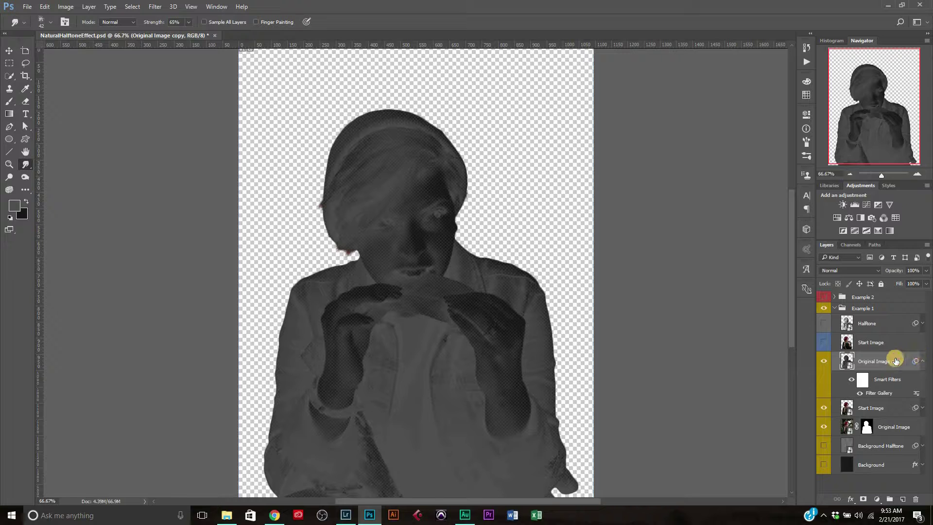
double_click(888, 361)
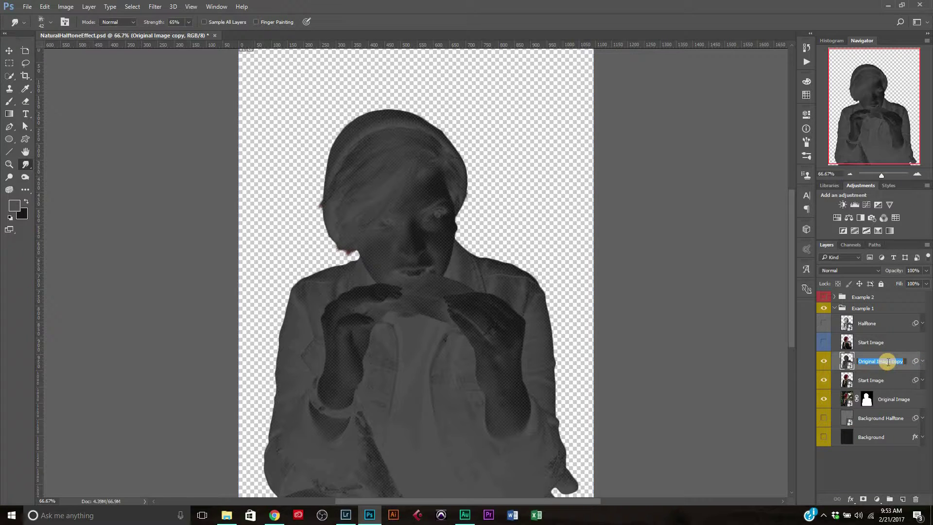
text(Halftone)
key(Return)
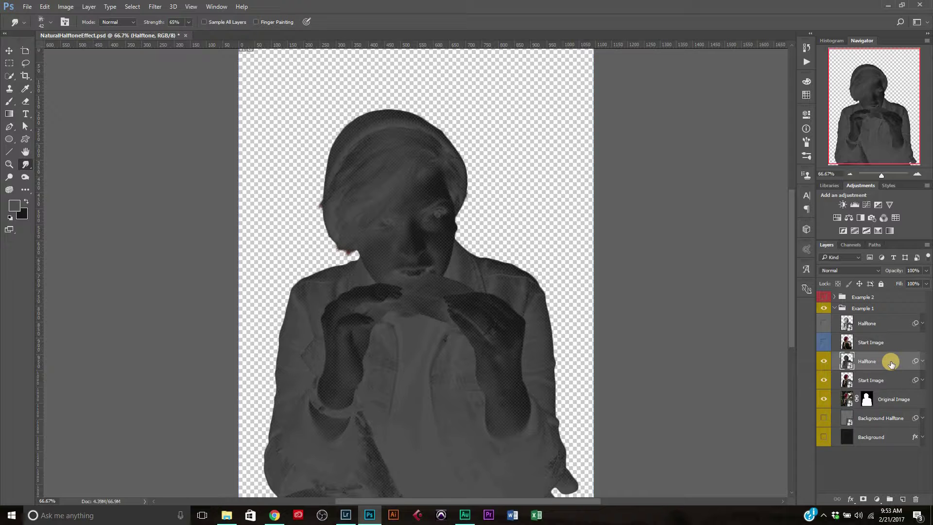
click(864, 269)
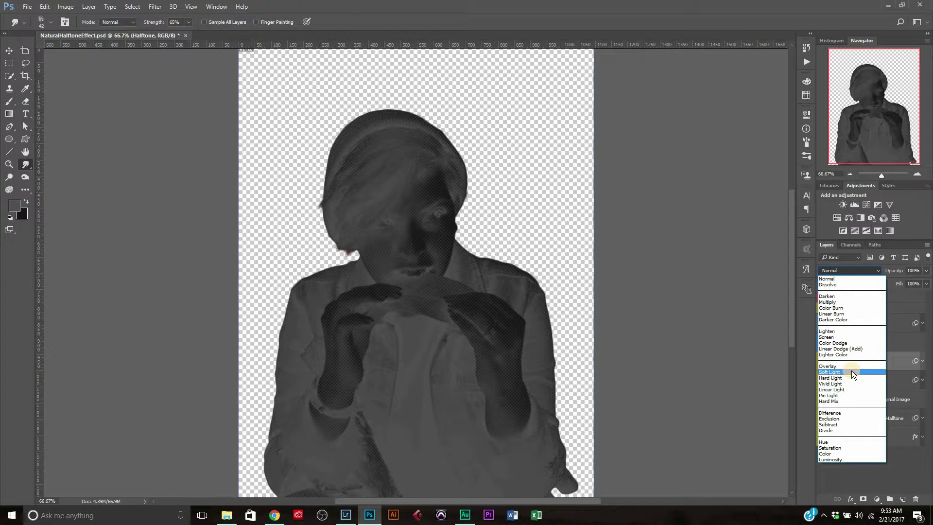
click(840, 424)
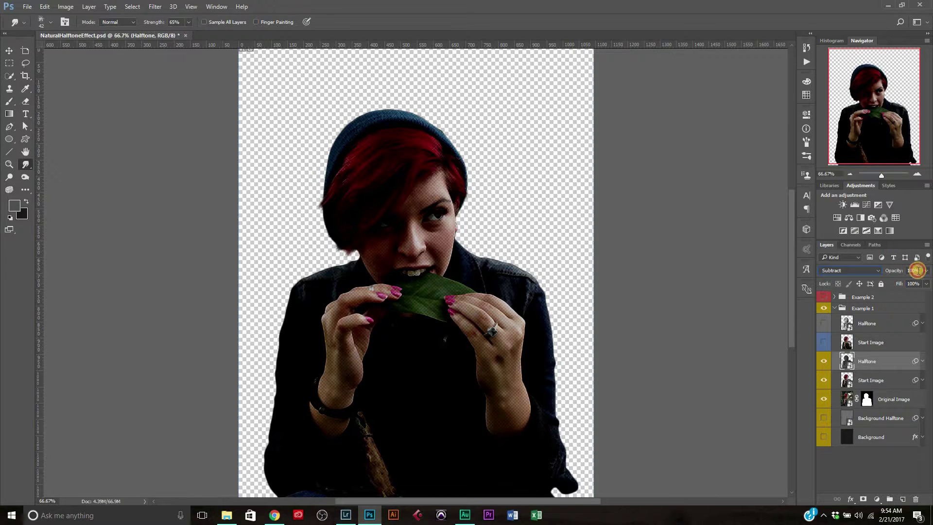
Lower the Halftone layer's opacity to 39%, toggling its visibility to compare before and after
click(915, 270)
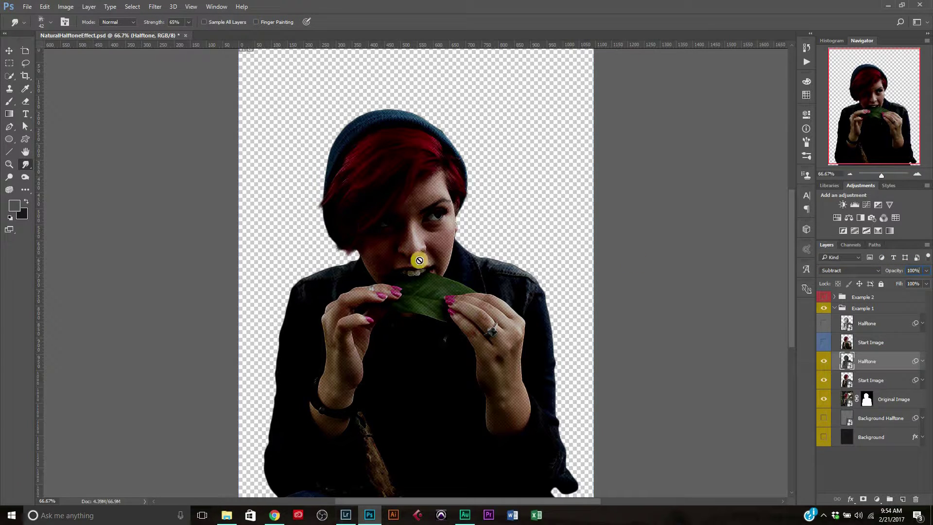
click(822, 361)
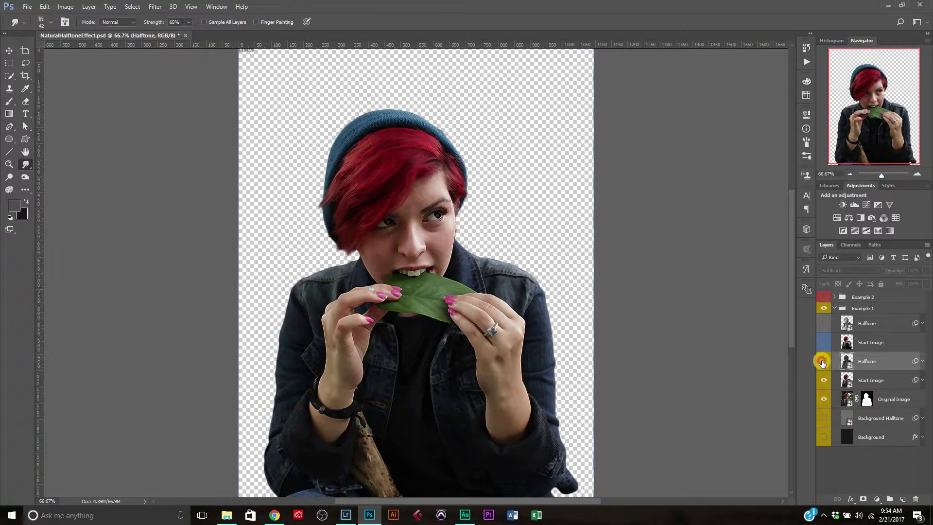
click(822, 361)
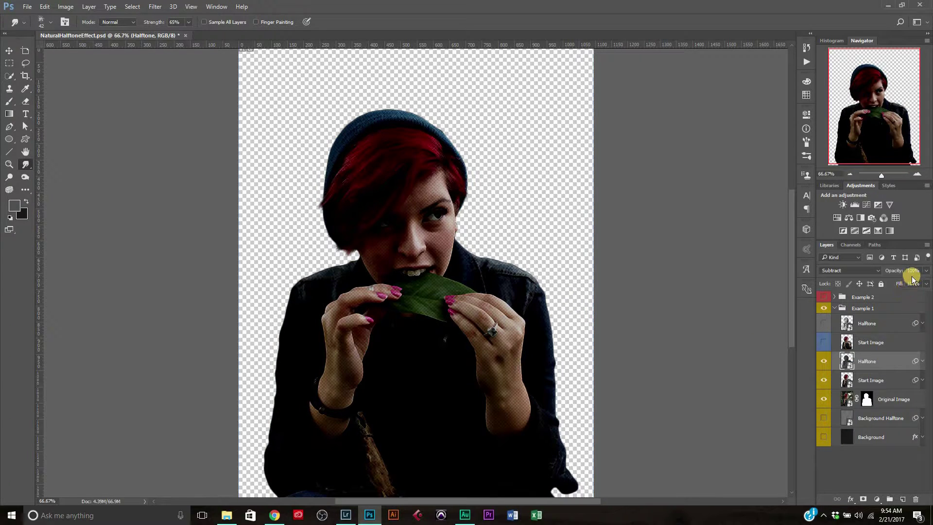
click(911, 271)
text(39)
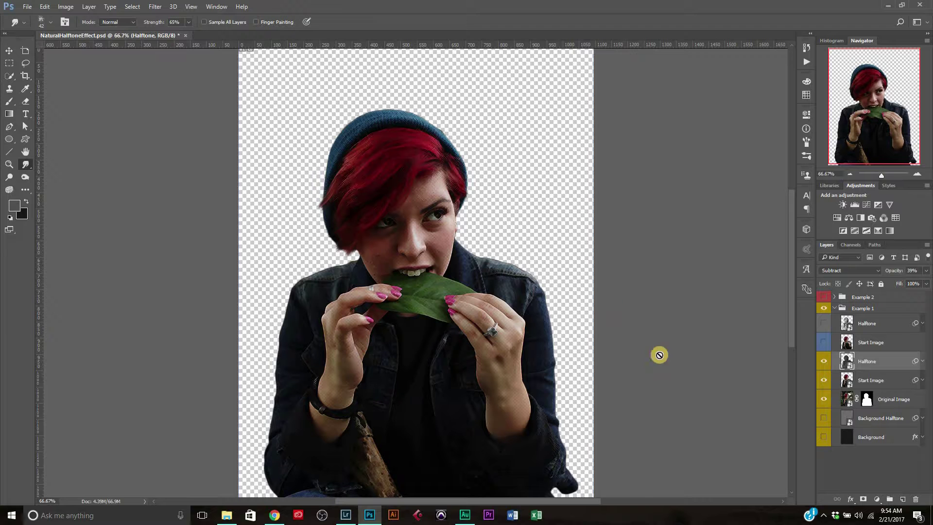
click(823, 361)
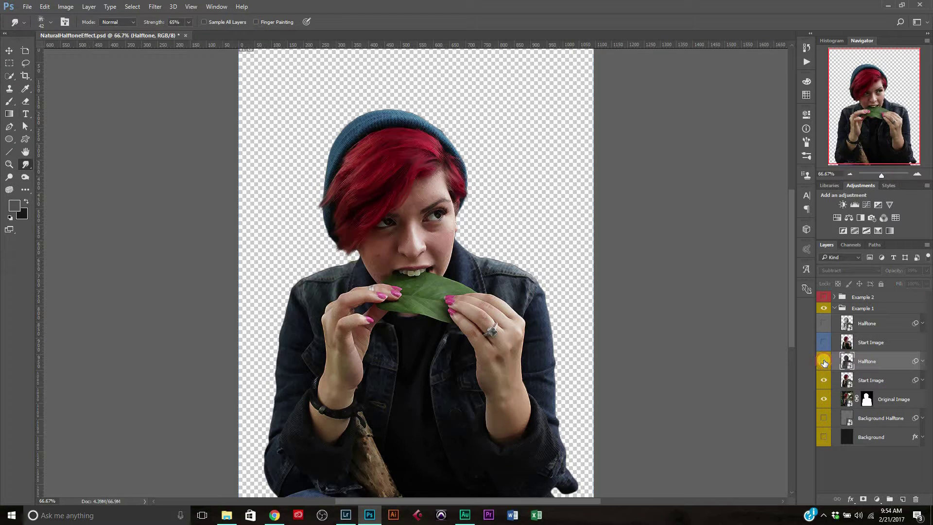
click(824, 362)
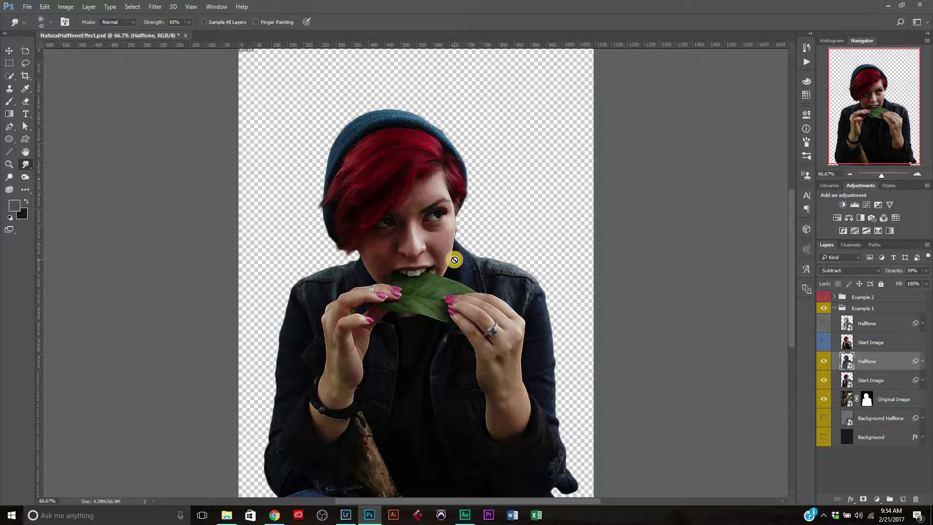
scroll(454, 260, up, 3)
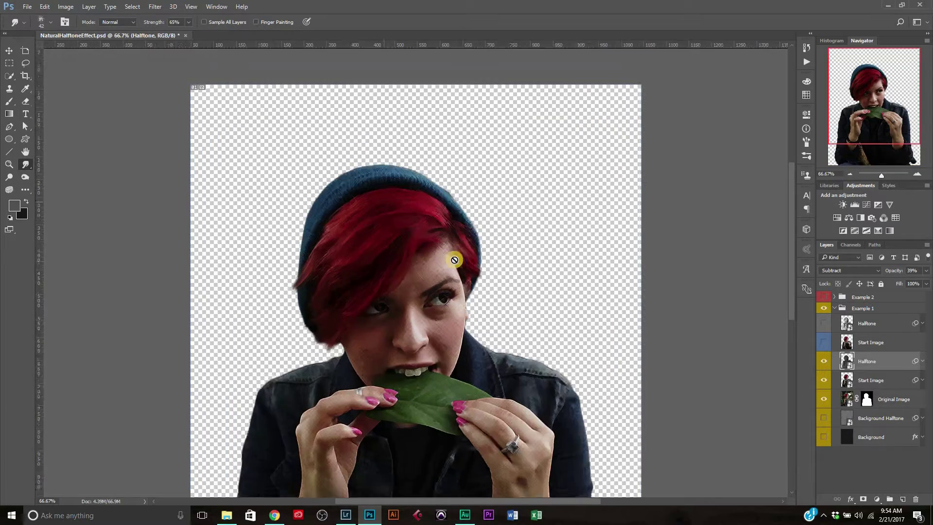
scroll(454, 259, up, 2)
scroll(454, 260, down, 2)
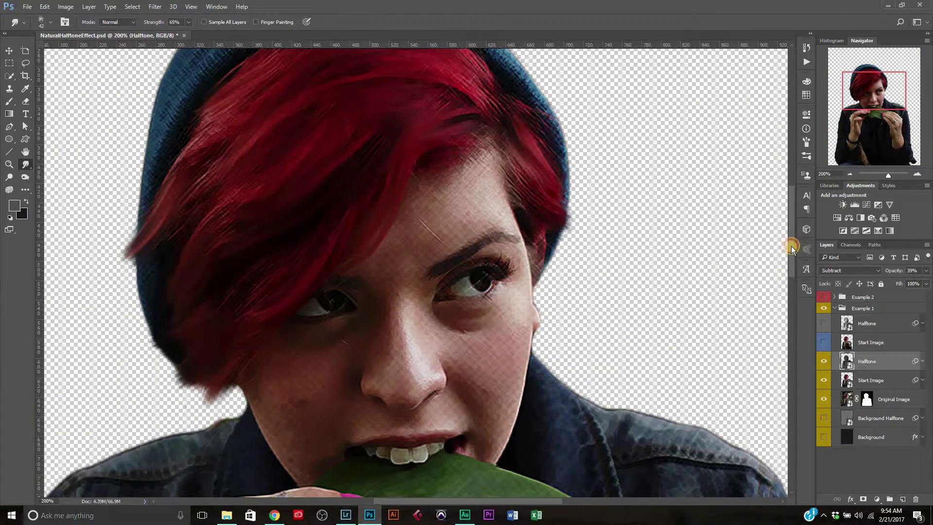
drag(791, 249, 795, 307)
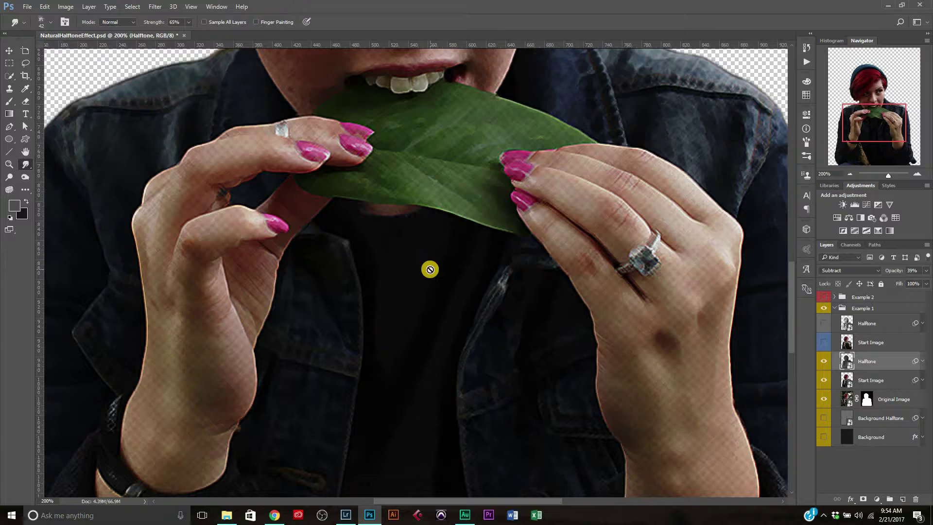
key(ctrl+minus)
key(ctrl+minus)
key(ctrl+0)
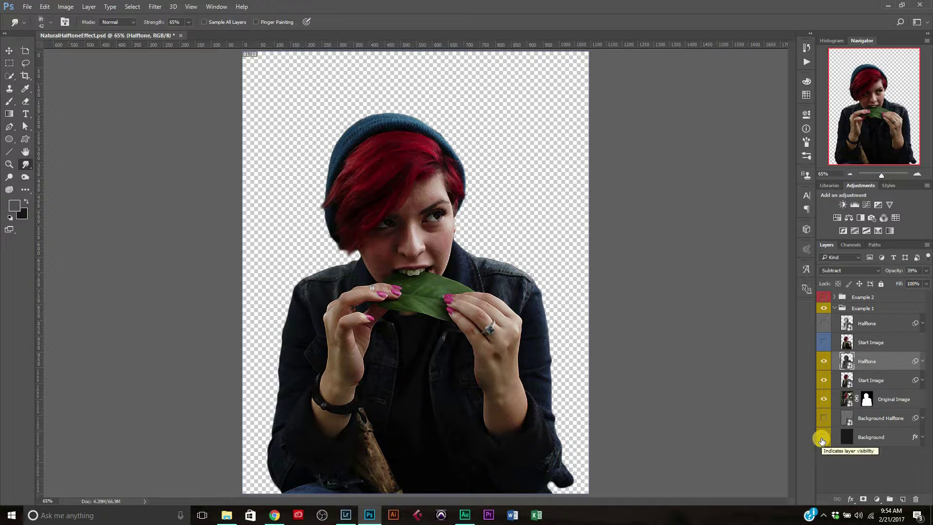
Show the orange Background layer and make it the active layer
click(821, 438)
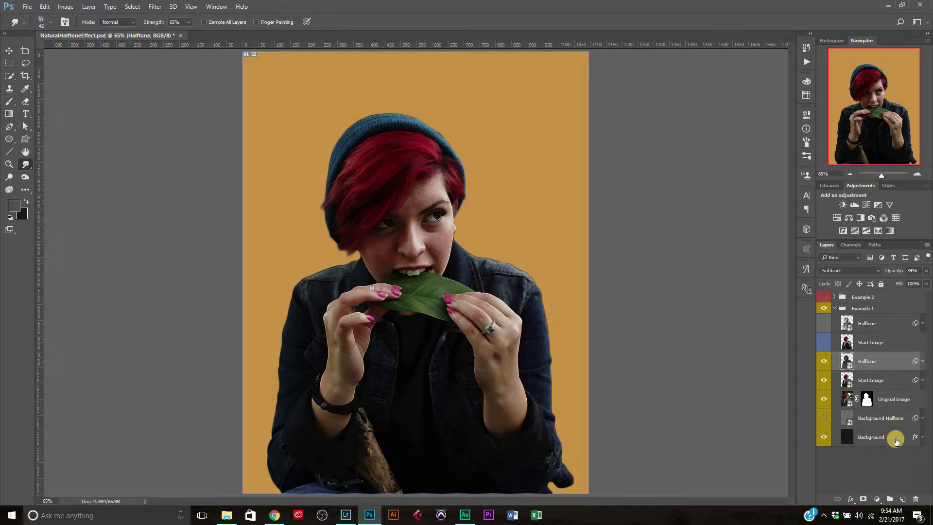
click(893, 441)
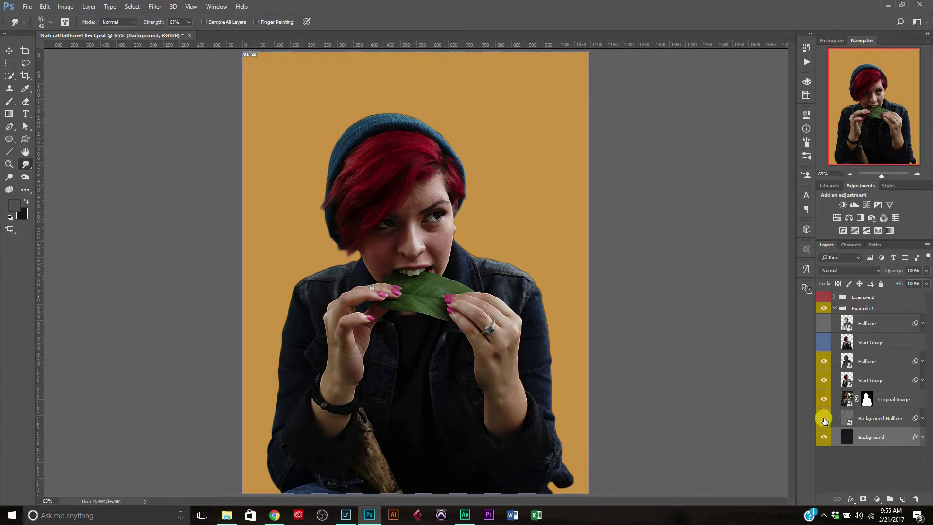
Show the Background Halftone layer and review its Halftone Pattern filter settings without changes
click(824, 418)
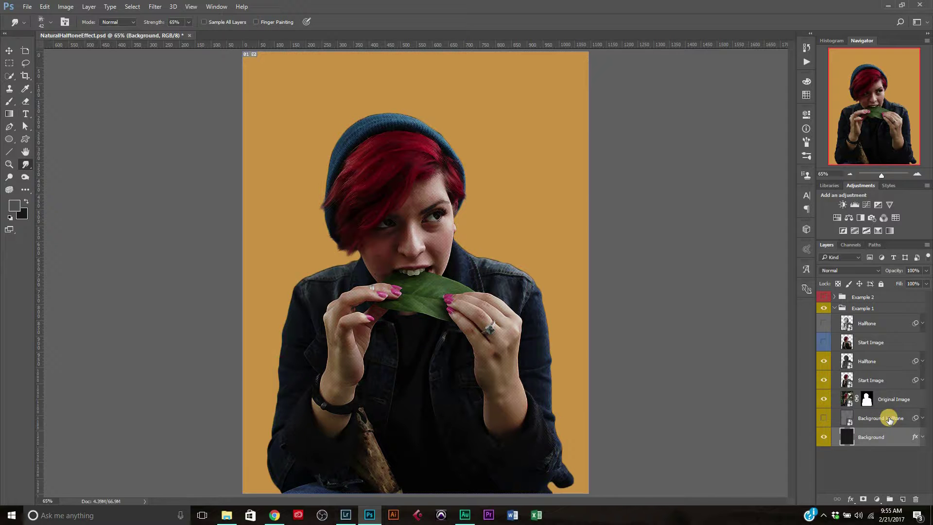
right_click(889, 419)
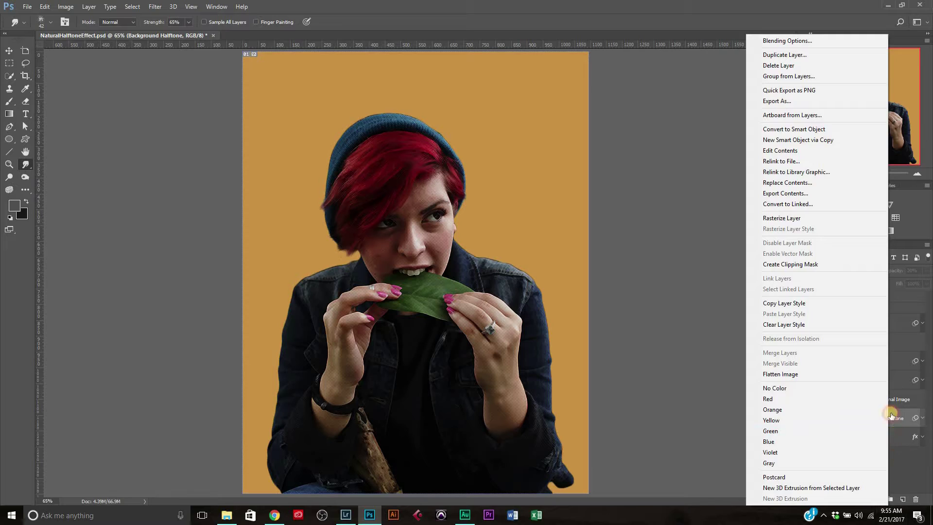
click(927, 418)
click(921, 418)
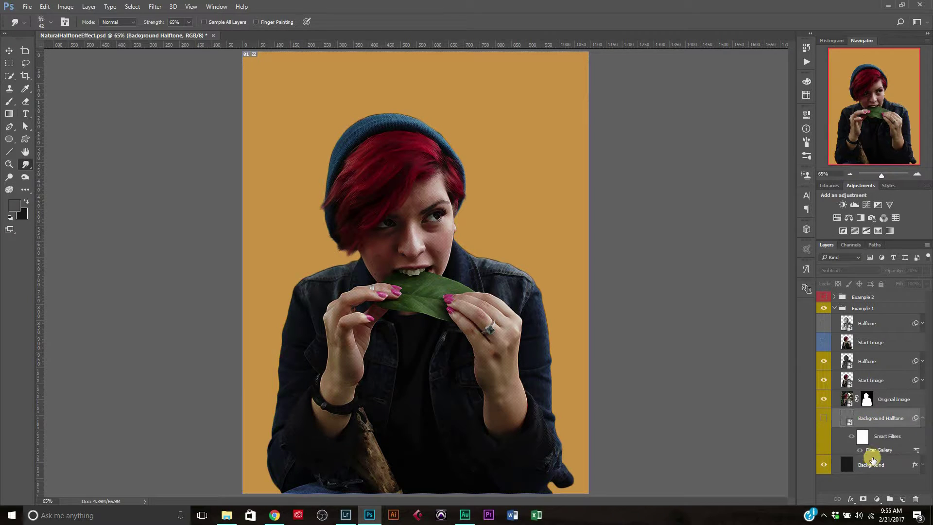
click(824, 418)
double_click(901, 456)
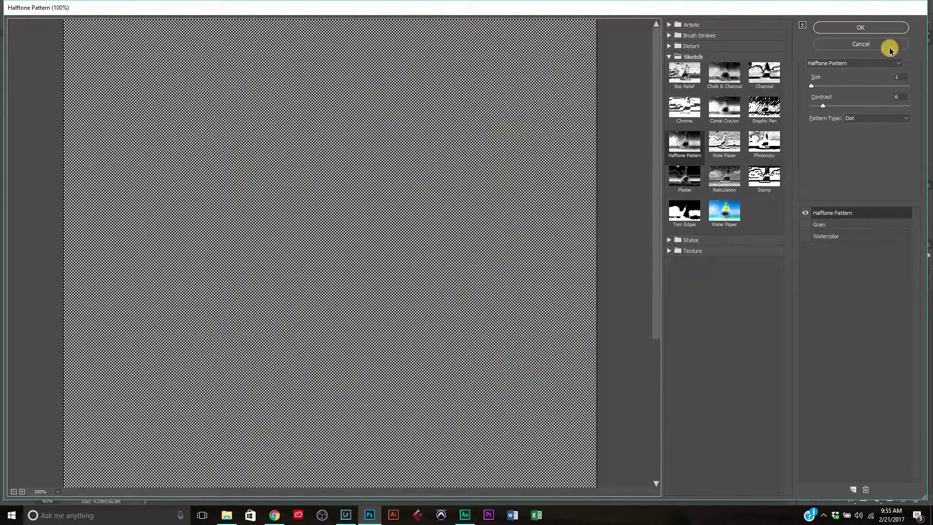
click(874, 44)
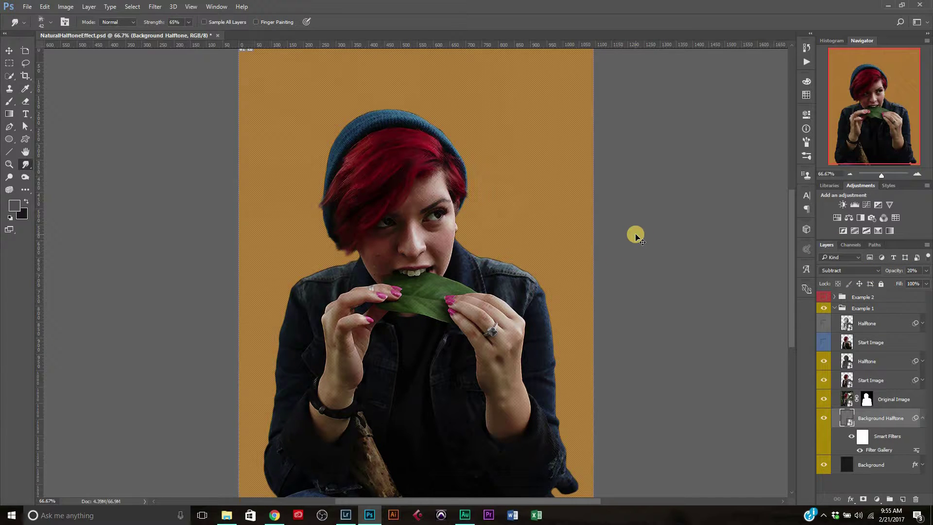
Zoom in and pan to inspect the faint dot texture on the orange backdrop, then select the Halftone layer
key(ctrl+plus)
key(ctrl+plus)
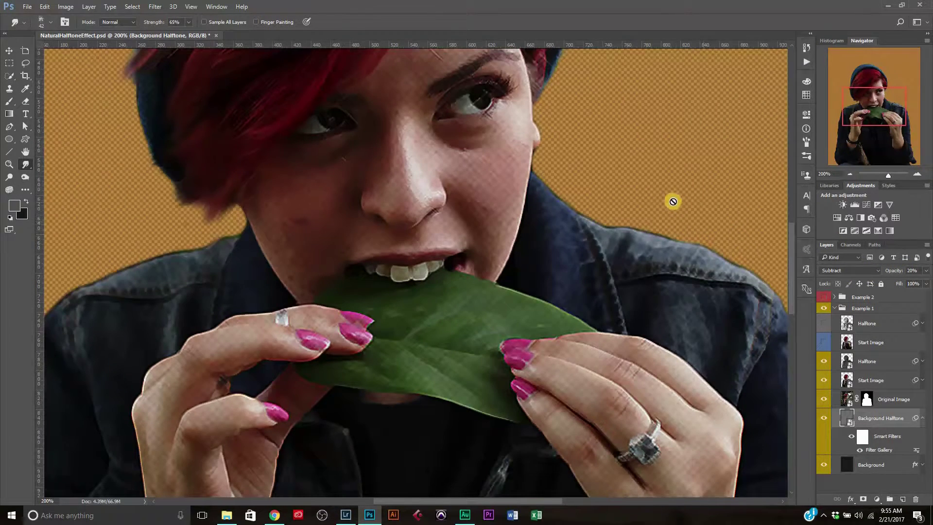
key(h)
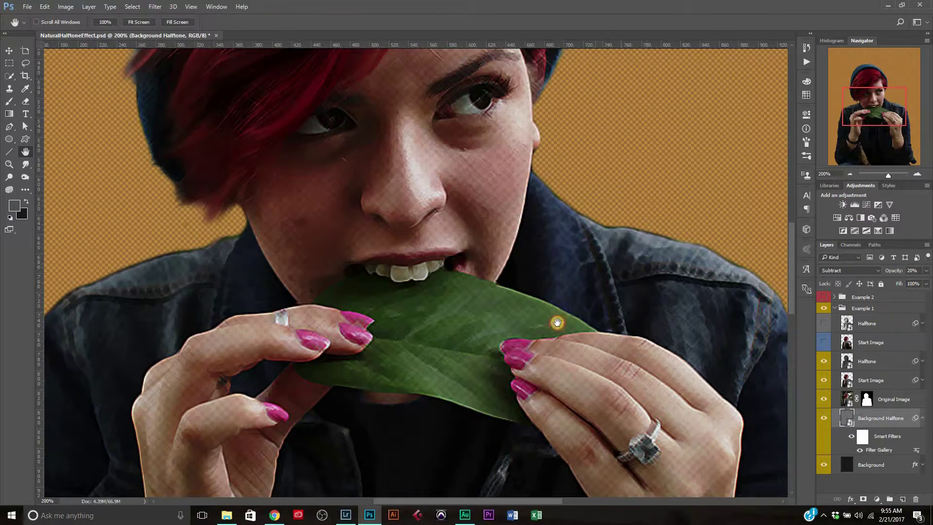
drag(556, 323, 630, 183)
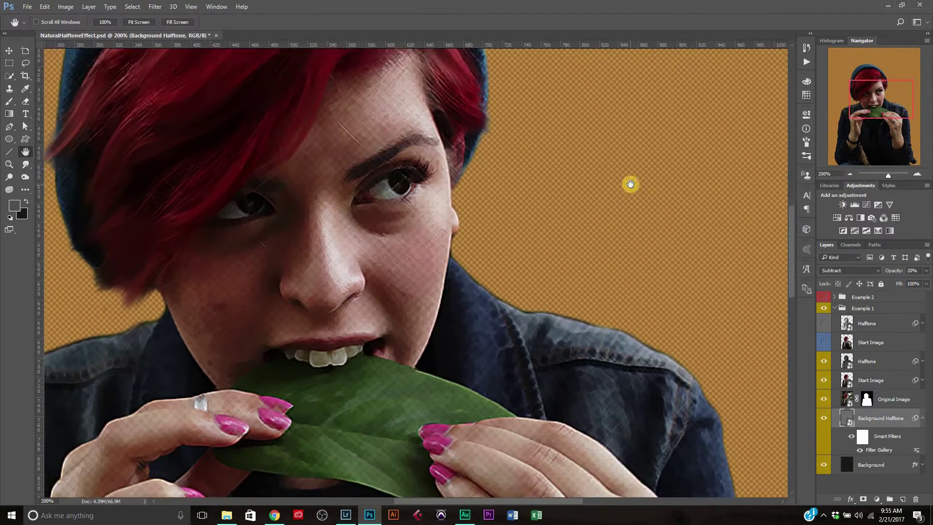
key(ctrl+minus)
key(ctrl+minus)
key(ctrl+minus)
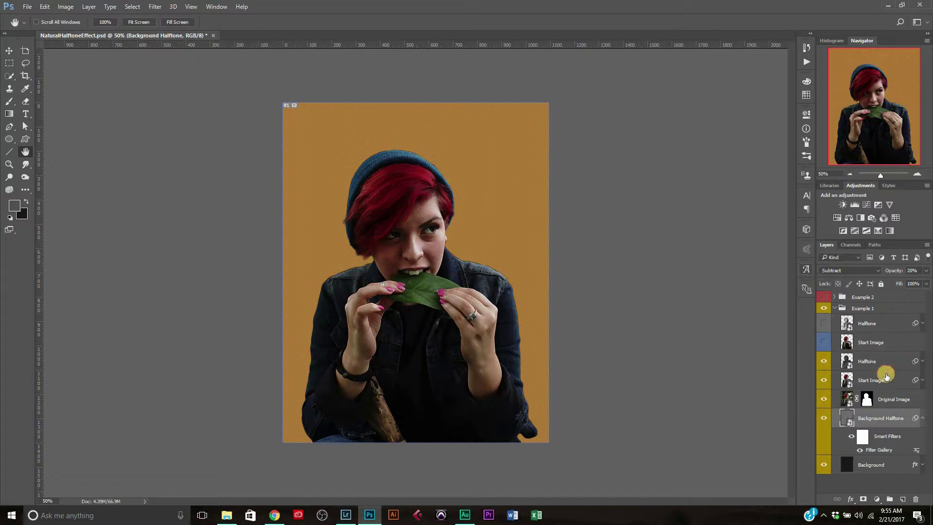
click(877, 365)
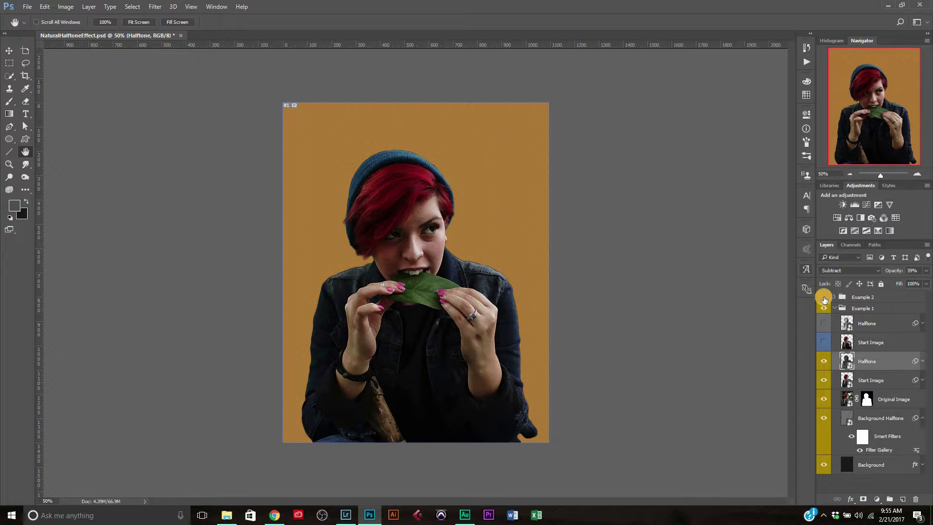
Show the Example 2 group and check its halftone at 100%, then zoom back out to fit
click(824, 297)
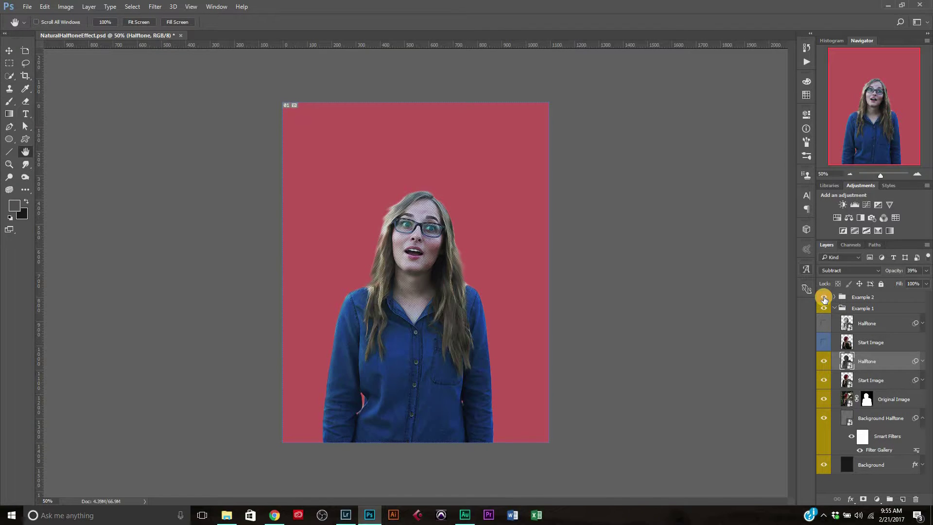
key(ctrl+1)
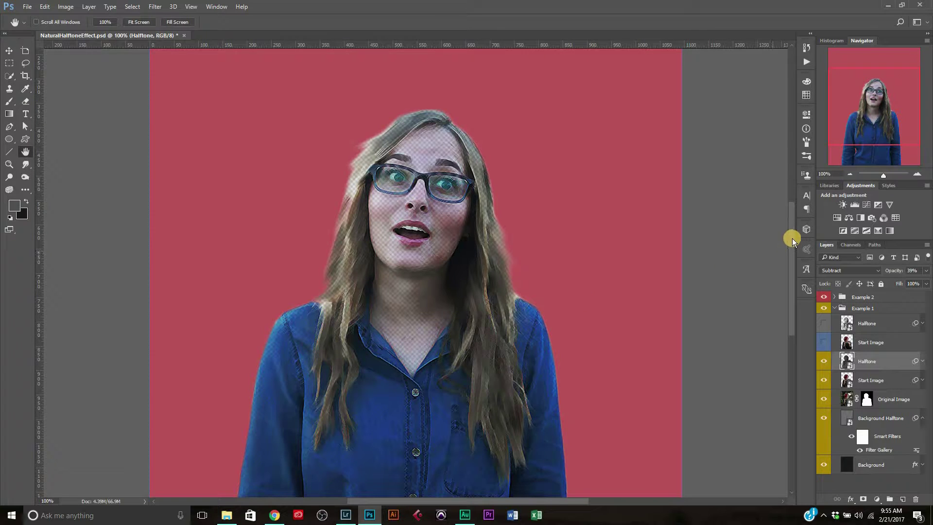
drag(792, 238, 787, 273)
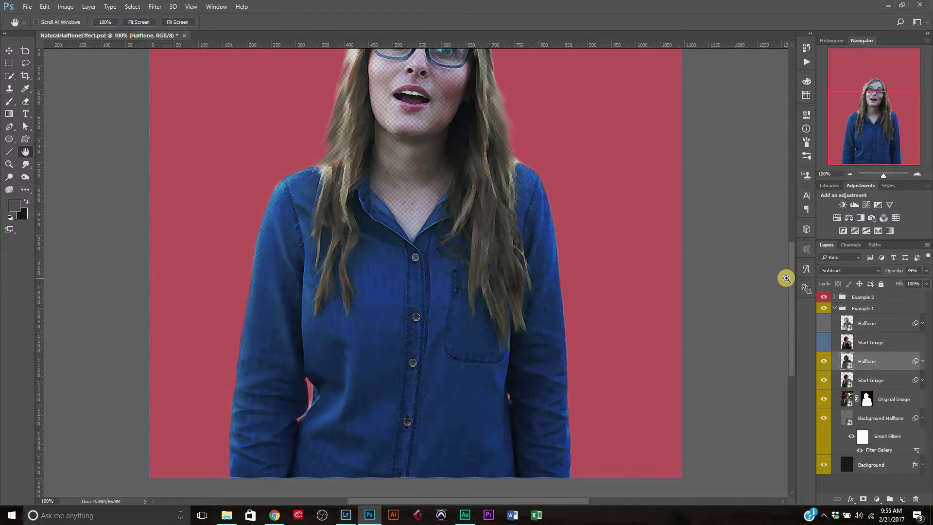
key(ctrl+minus)
scroll(786, 278, up, 3)
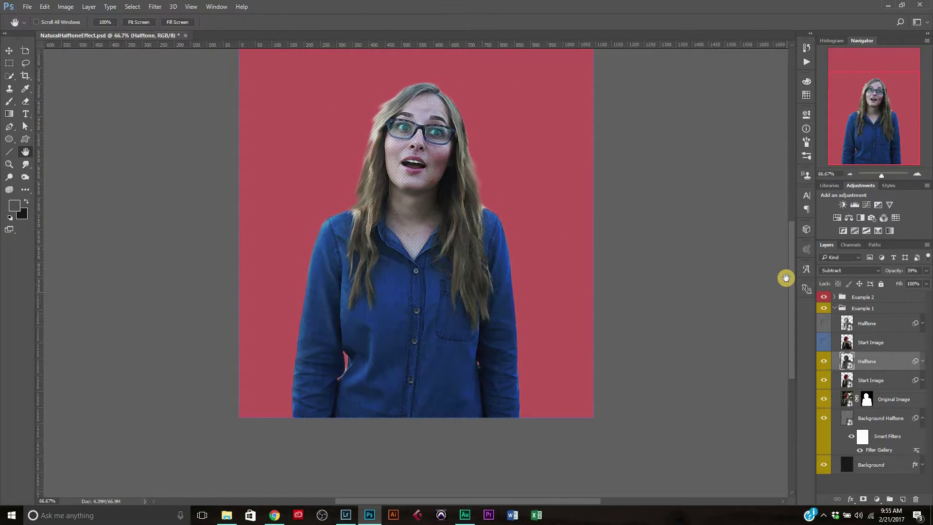
key(ctrl+minus)
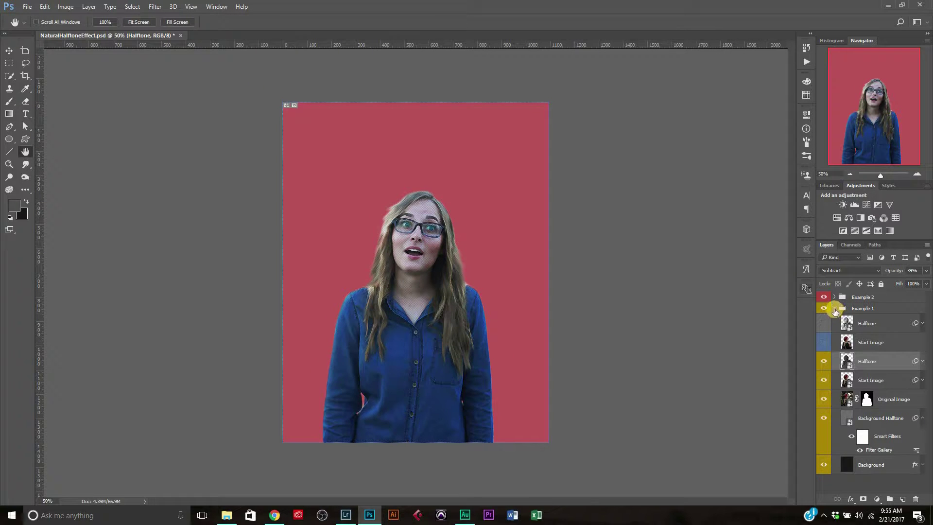
Collapse Example 1, hide Example 2 to reveal the red-haired woman, and switch to Lightroom
click(834, 309)
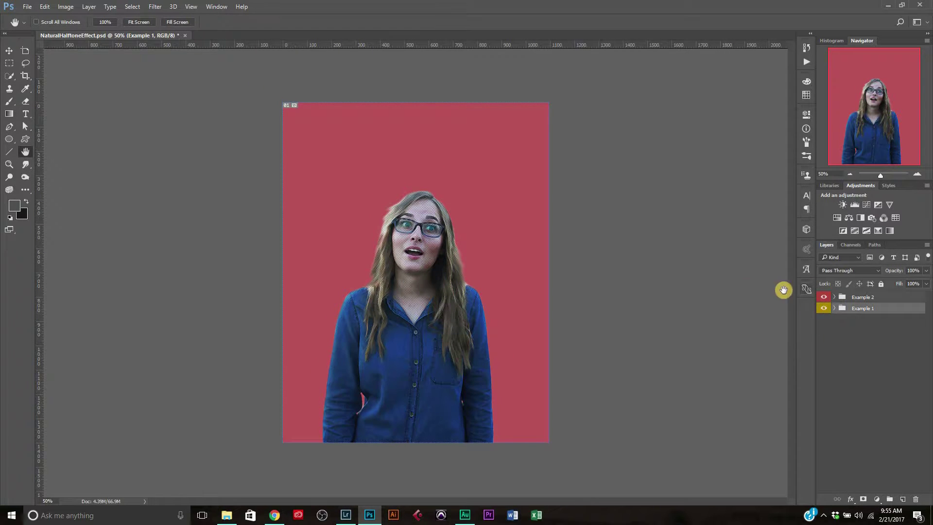
key(ctrl+plus)
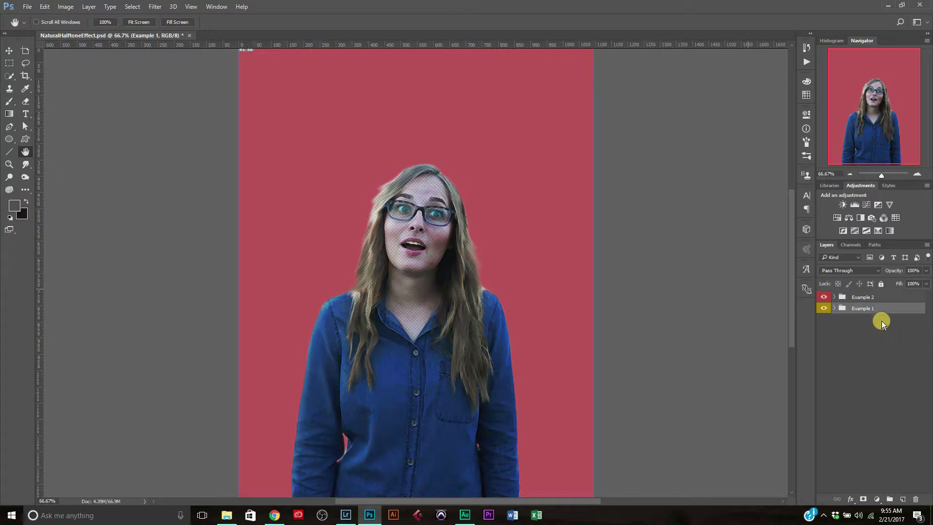
click(824, 297)
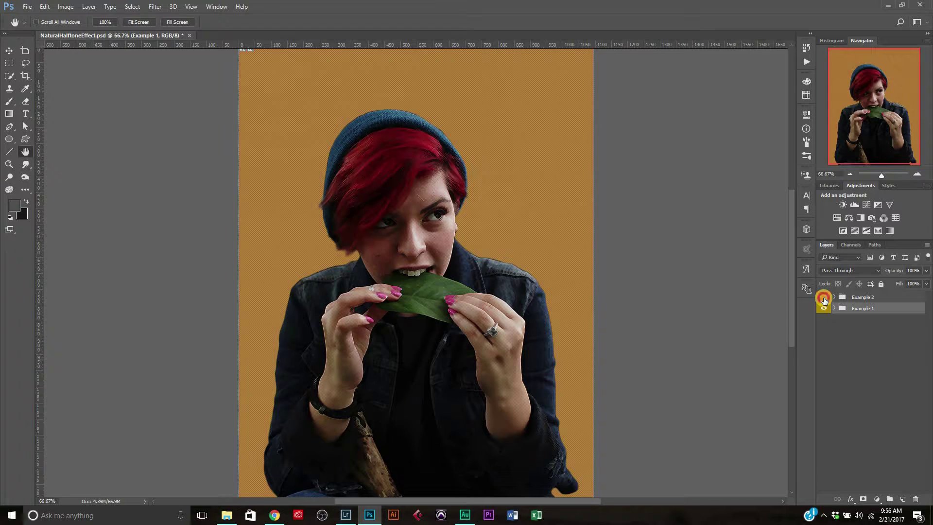
click(824, 299)
click(352, 517)
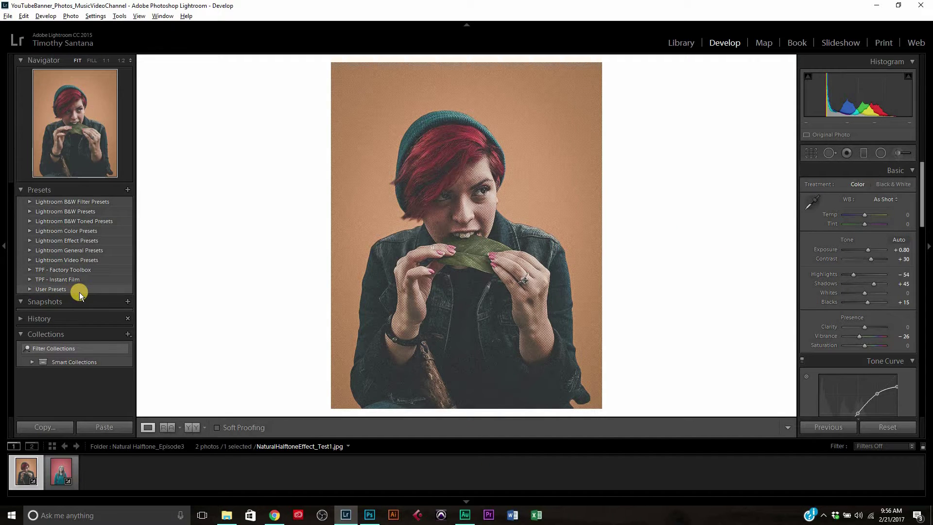
Inspect the graded red-haired photo at 1:1, return to Fit, then select NaturalHalftoneEffect_Test2.jpg
click(923, 171)
drag(922, 171, 922, 200)
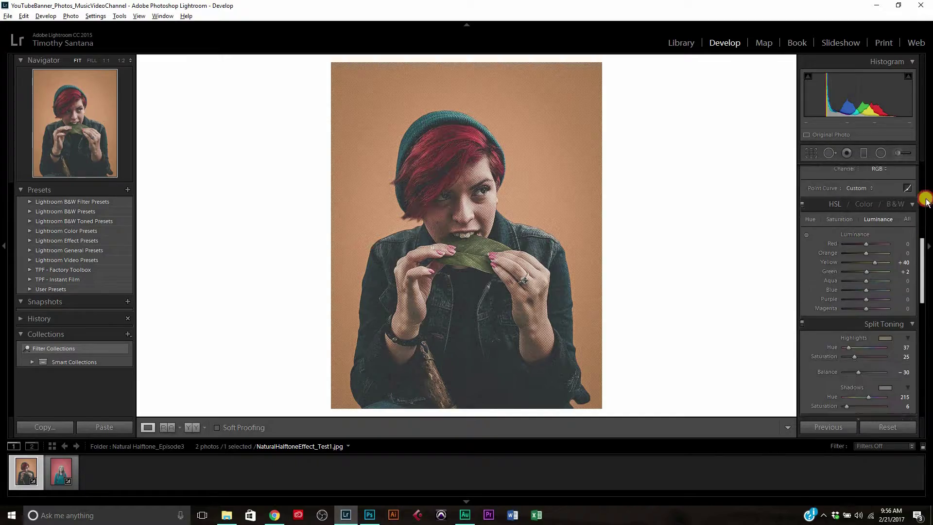
click(460, 209)
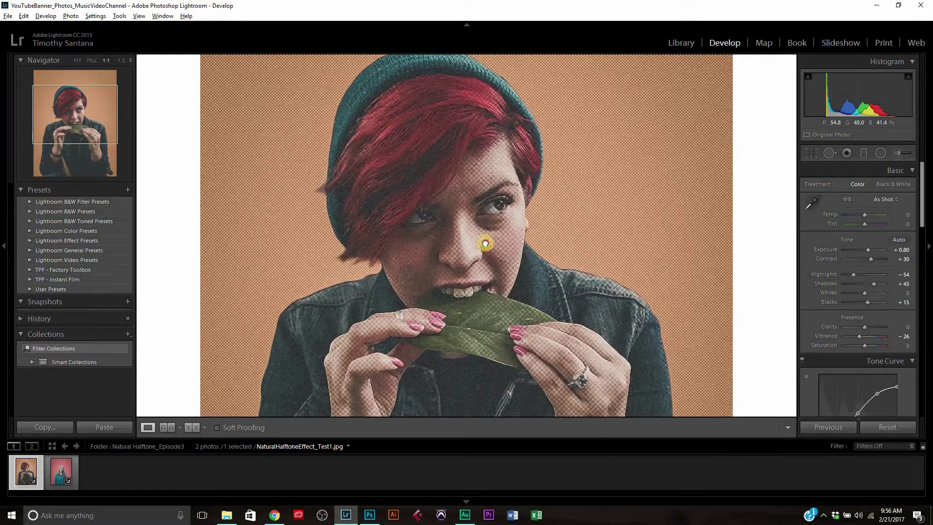
drag(486, 230, 487, 231)
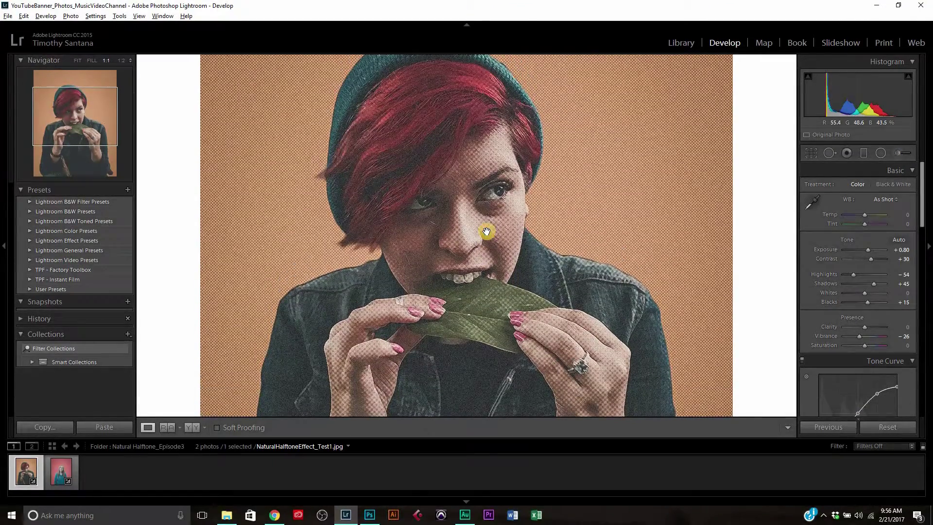
drag(511, 195, 482, 217)
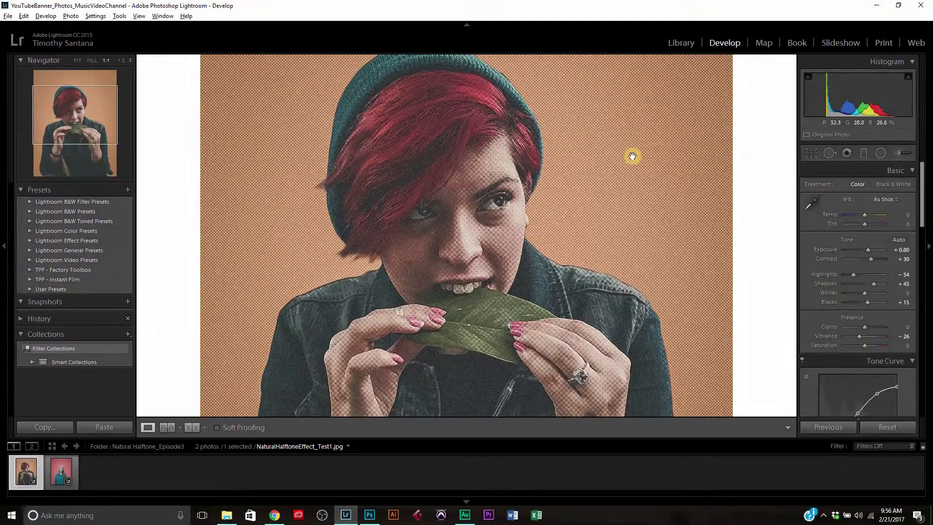
click(458, 147)
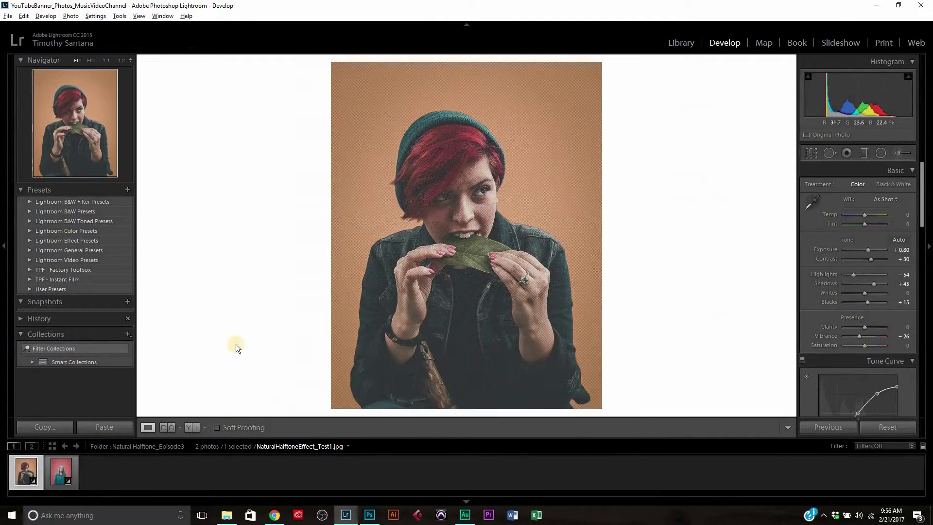
click(58, 473)
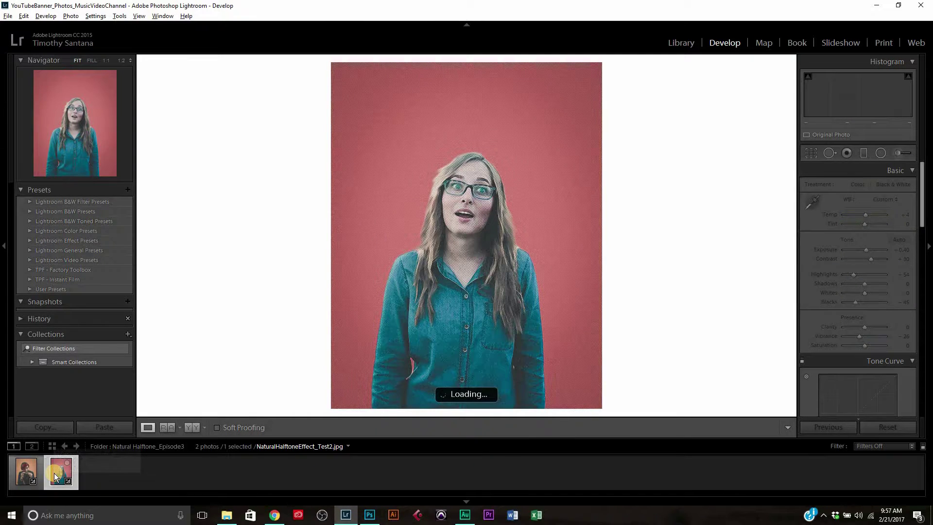
Examine the woman-in-glasses photo at 1:1 across shirt, face and red background, then return to Fit
click(472, 353)
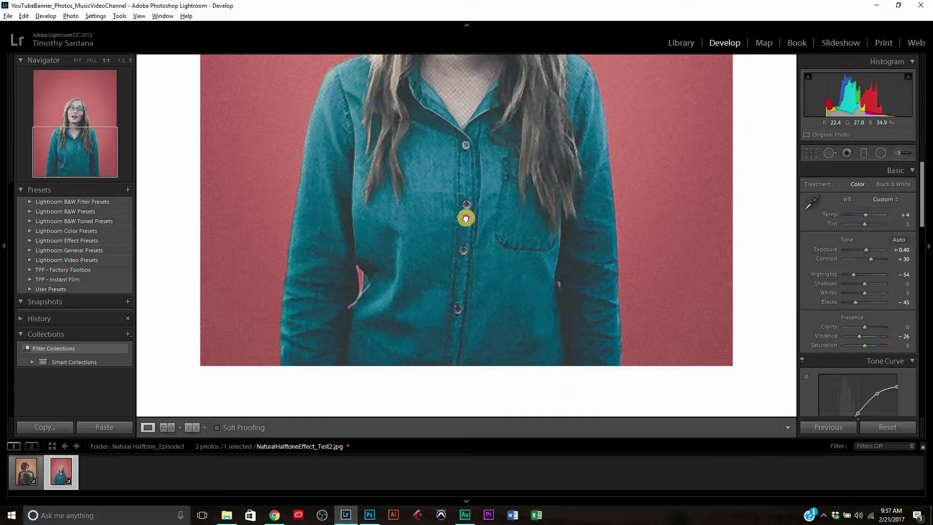
drag(463, 258, 443, 292)
drag(478, 58, 478, 143)
drag(471, 194, 479, 292)
drag(477, 150, 519, 243)
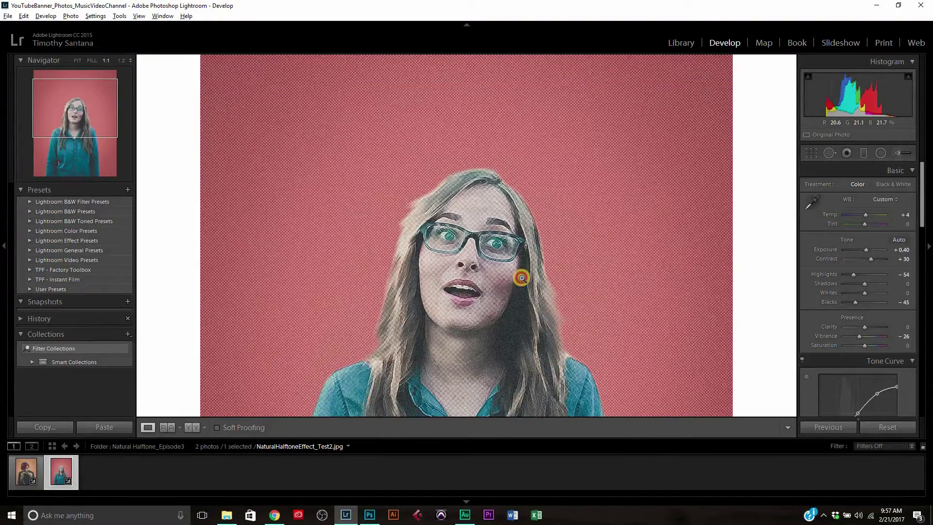
click(505, 282)
drag(484, 306, 476, 206)
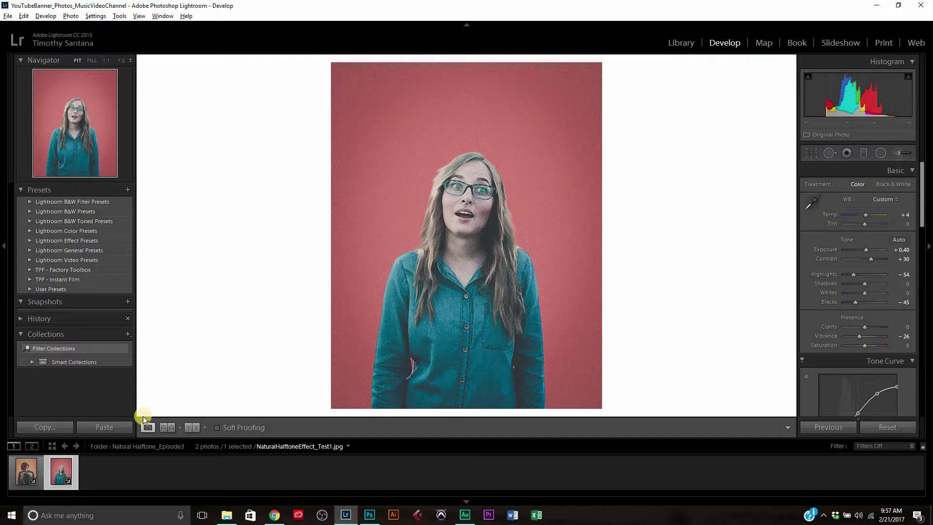
Compare NaturalHalftoneEffect_Test1.jpg in Before/After view, inspecting the face and hair at 1:1
click(190, 426)
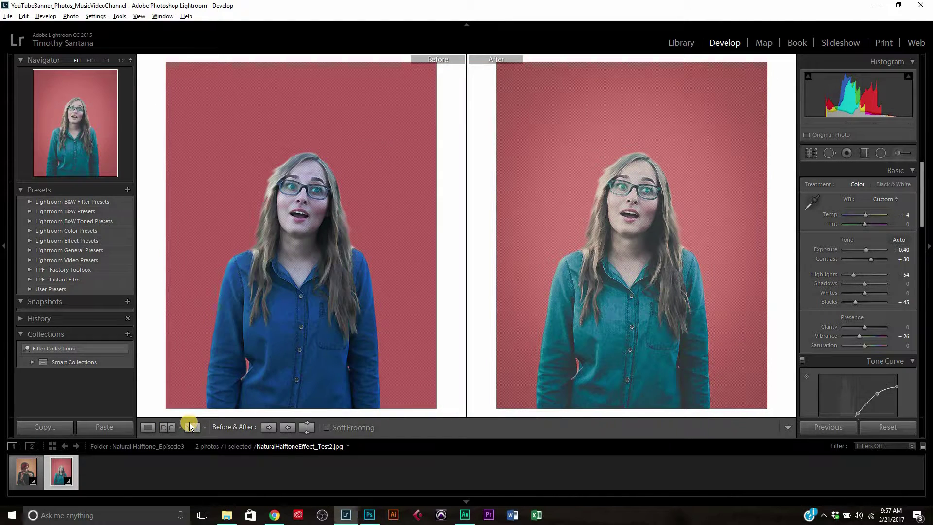
click(27, 466)
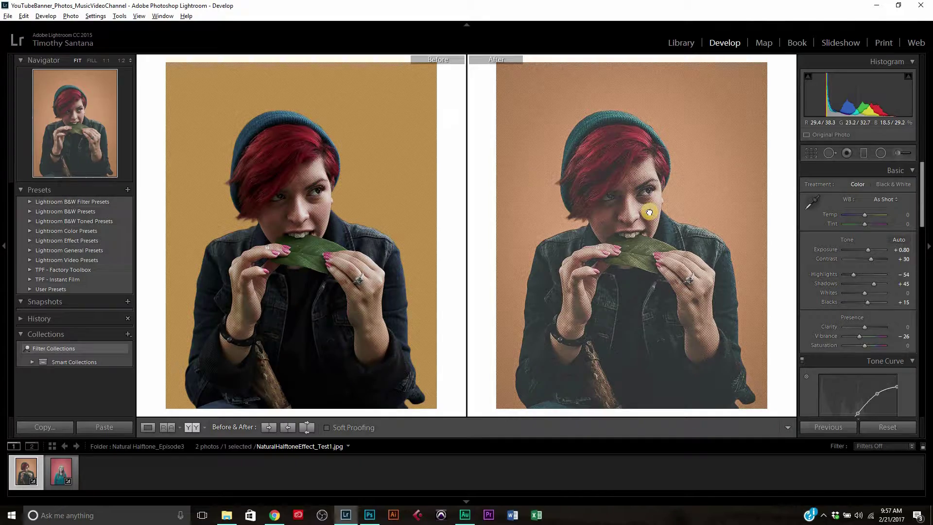
click(616, 207)
drag(578, 197, 623, 252)
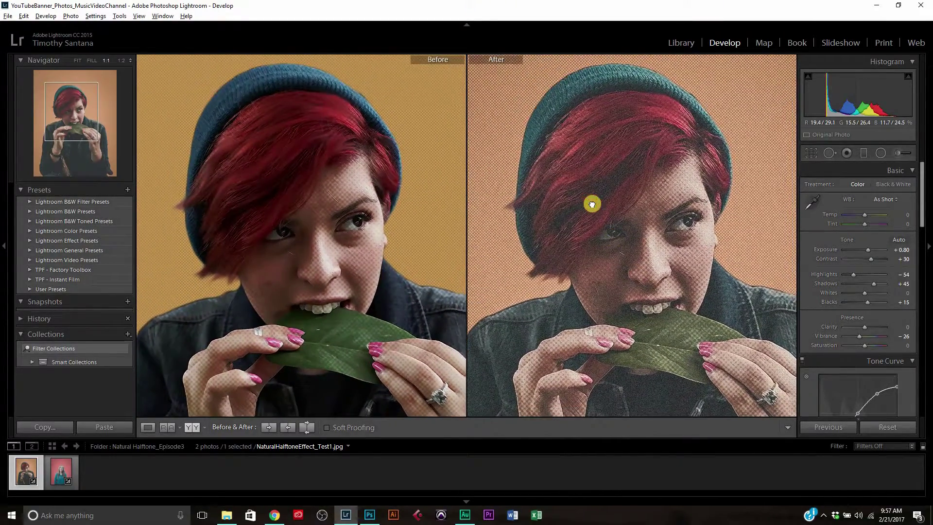
click(593, 204)
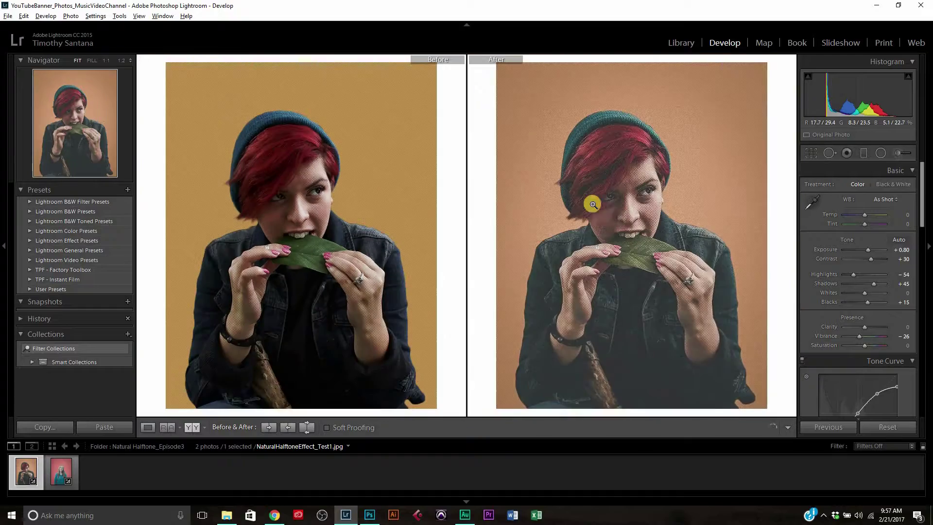
click(629, 209)
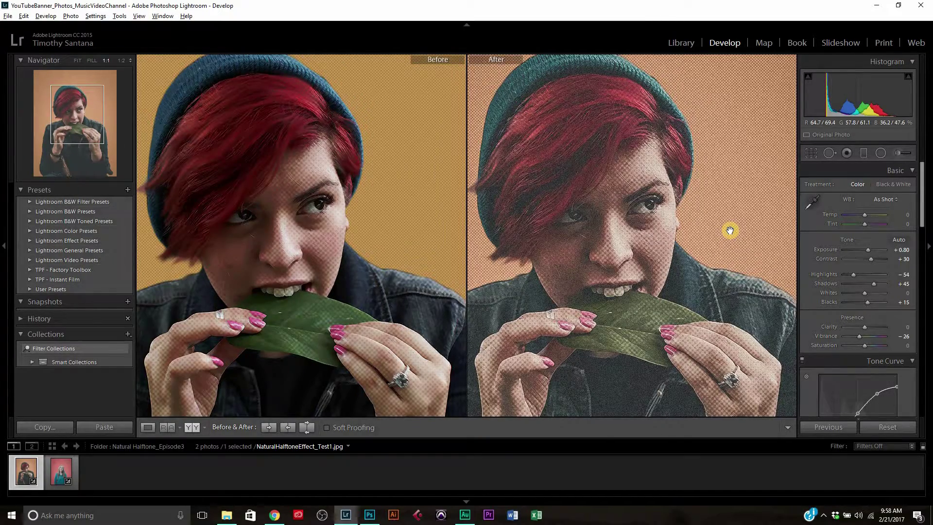